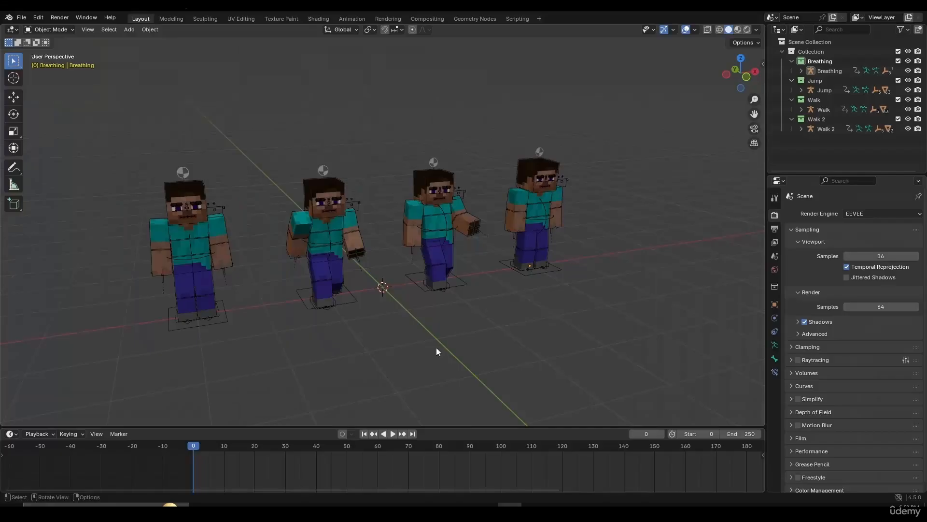
- Play the animation from frame 0 and examine the movements of the four characters from the front
{"action": "mouse_move", "coordinate": [201, 446]}
{"action": "left_mouse_down"}
{"action": "mouse_move", "coordinate": [296, 458]}
{"action": "mouse_move", "coordinate": [197, 454]}
{"action": "left_mouse_up"}
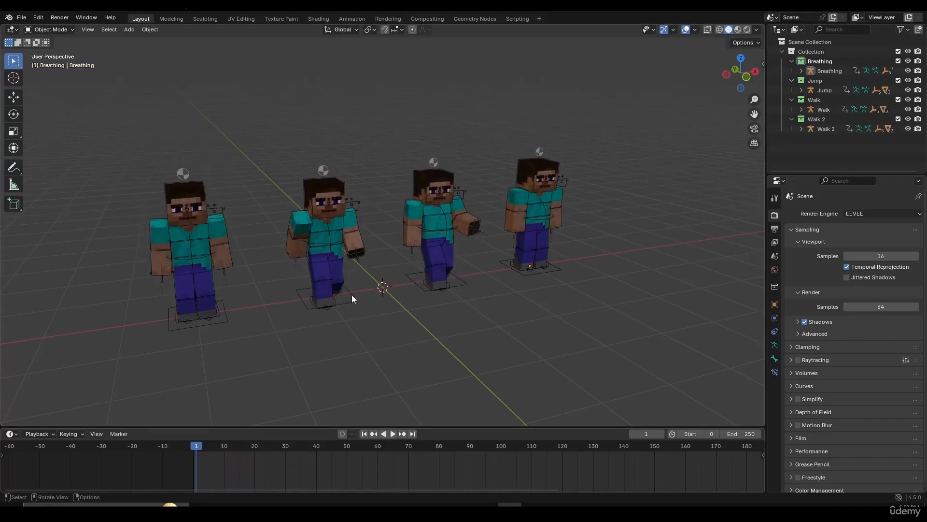
{"action": "middle_click_drag", "start_coordinate": [352, 294], "coordinate": [518, 154]}
{"action": "middle_click_drag", "start_coordinate": [448, 261], "coordinate": [402, 264]}
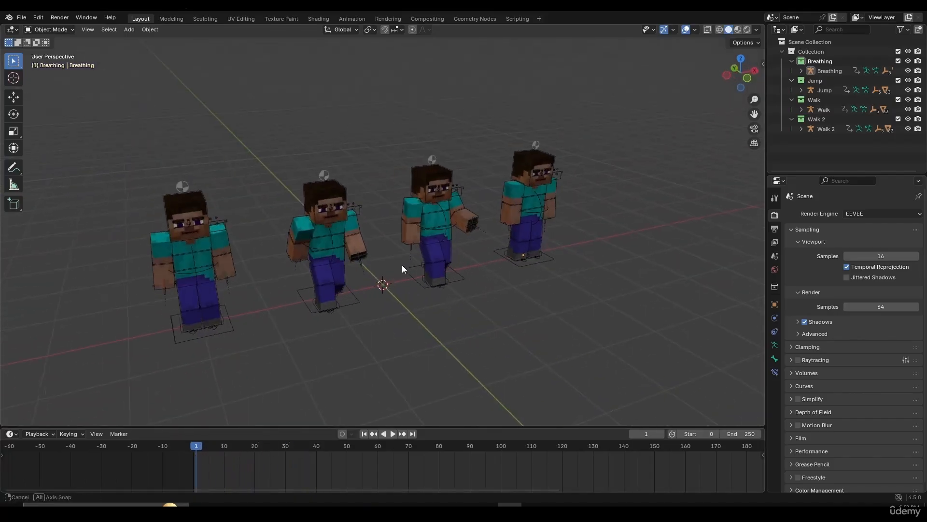
{"action": "middle_click_drag", "start_coordinate": [369, 323], "coordinate": [455, 285]}
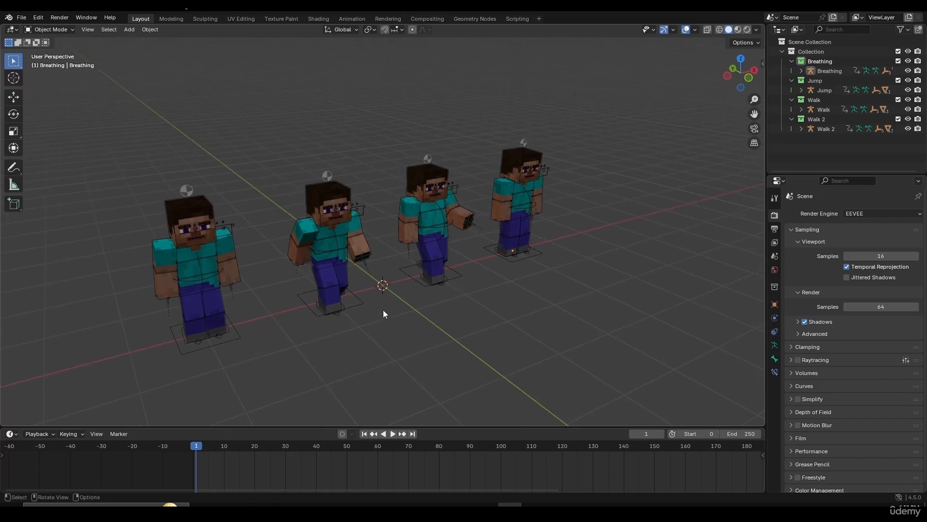
{"action": "key", "text": "Left"}
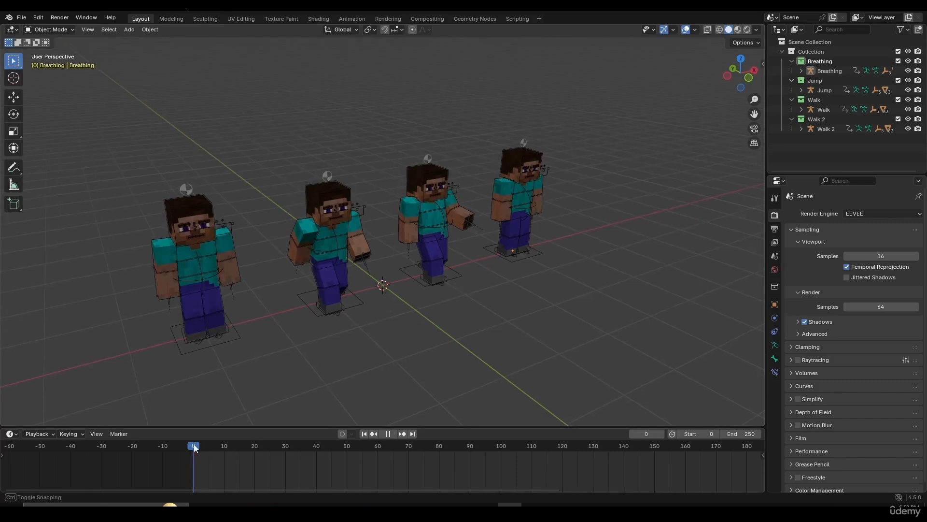
{"action": "middle_click_drag", "start_coordinate": [460, 327], "coordinate": [501, 304]}
{"action": "key", "text": "space"}
{"action": "middle_click_drag", "start_coordinate": [425, 296], "coordinate": [342, 284]}
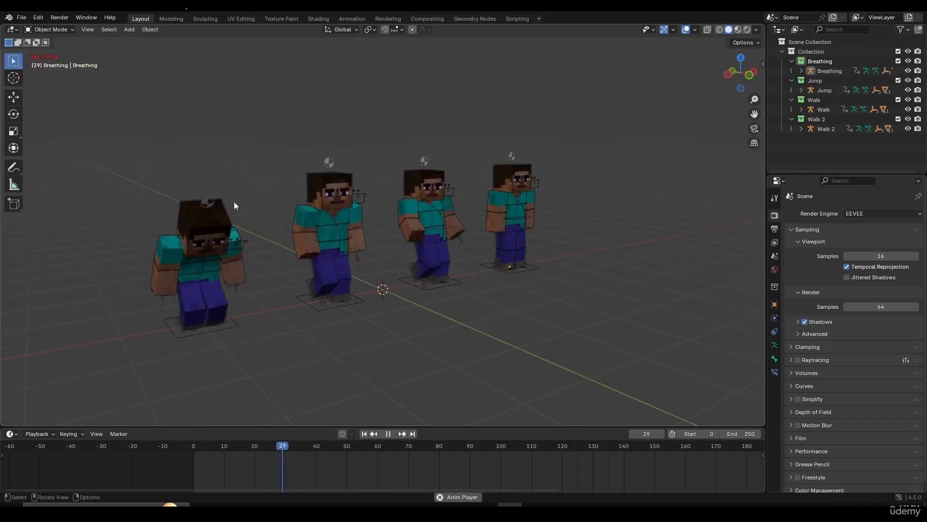
{"action": "middle_click_drag", "start_coordinate": [296, 235], "coordinate": [326, 213]}
{"action": "key", "text": "space"}
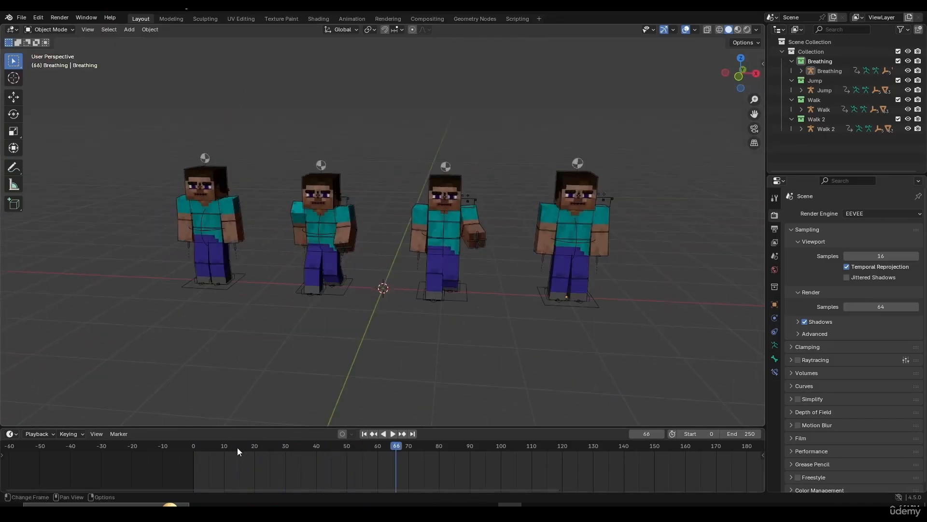
- Replay the animation from the start and examine the four characters' movements from the side
{"action": "left_click", "coordinate": [199, 446]}
{"action": "middle_click_drag", "start_coordinate": [406, 340], "coordinate": [414, 227]}
{"action": "key", "text": "space"}
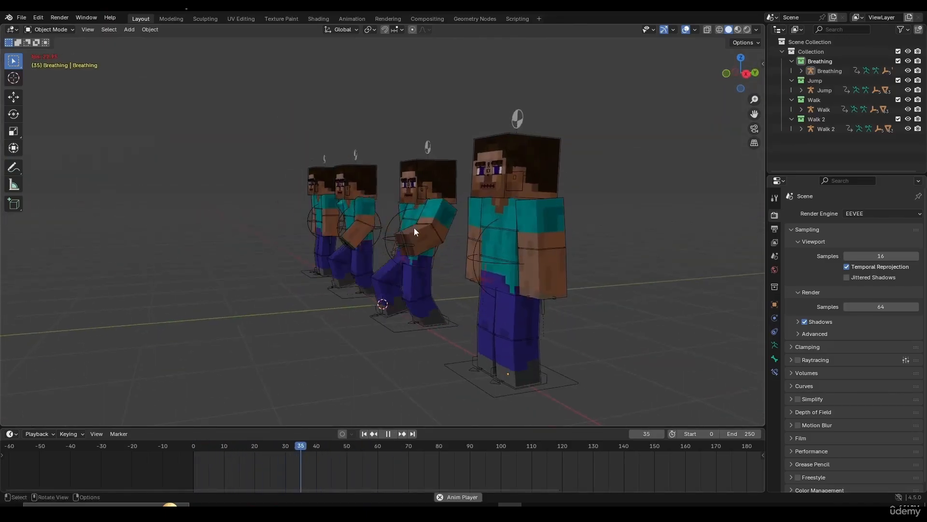
{"action": "key", "text": "shift+Left"}
{"action": "key", "text": "space"}
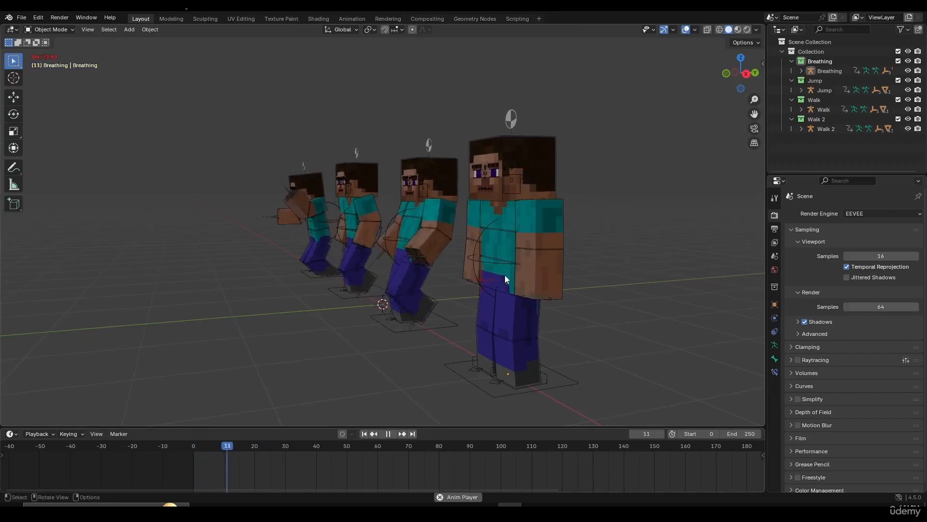
{"action": "middle_click_drag", "start_coordinate": [225, 265], "coordinate": [390, 254]}
{"action": "key", "text": "space"}
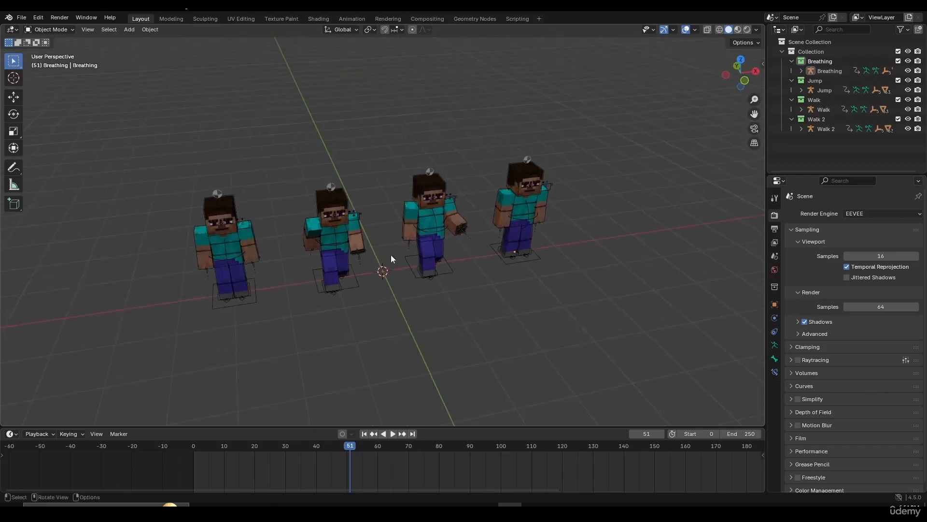
- Play the four characters' animations again from the front, then return the playhead to frame 0
{"action": "key", "text": "space"}
{"action": "left_click", "coordinate": [188, 446]}
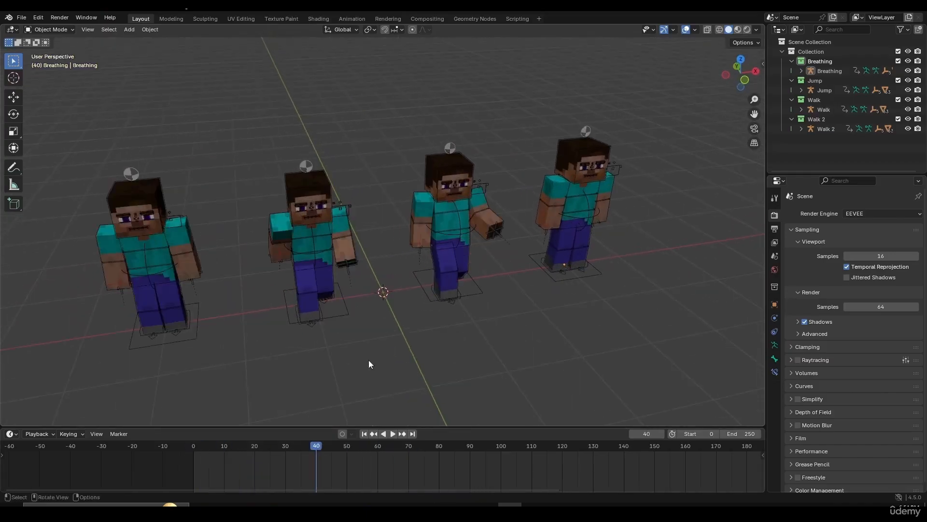
{"action": "key", "text": "space"}
{"action": "middle_click_drag", "start_coordinate": [276, 165], "coordinate": [294, 155]}
{"action": "key", "text": "space"}
{"action": "left_click", "coordinate": [194, 447]}
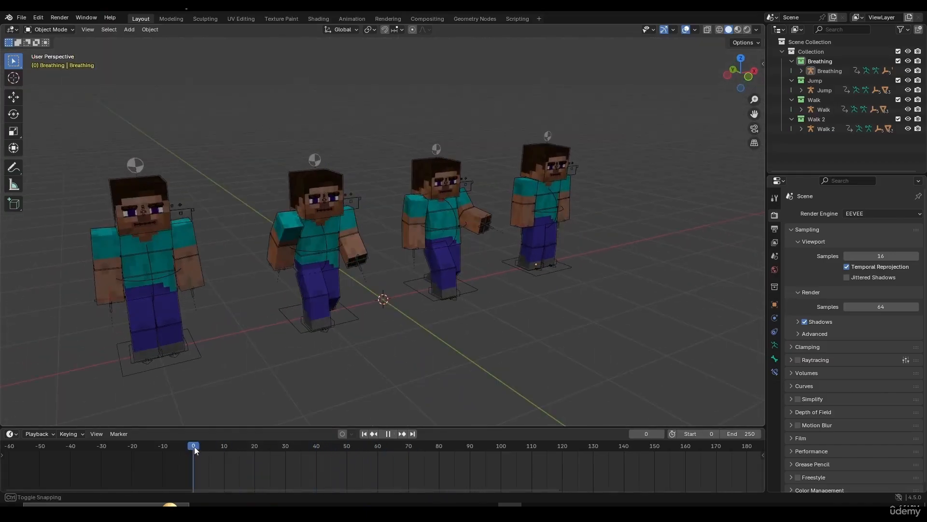
- Exclude the Breathing, Jump, Walk and Walk 2 collections from the view layer
{"action": "left_click_drag", "start_coordinate": [899, 60], "coordinate": [899, 100]}
{"action": "left_click", "coordinate": [899, 62]}
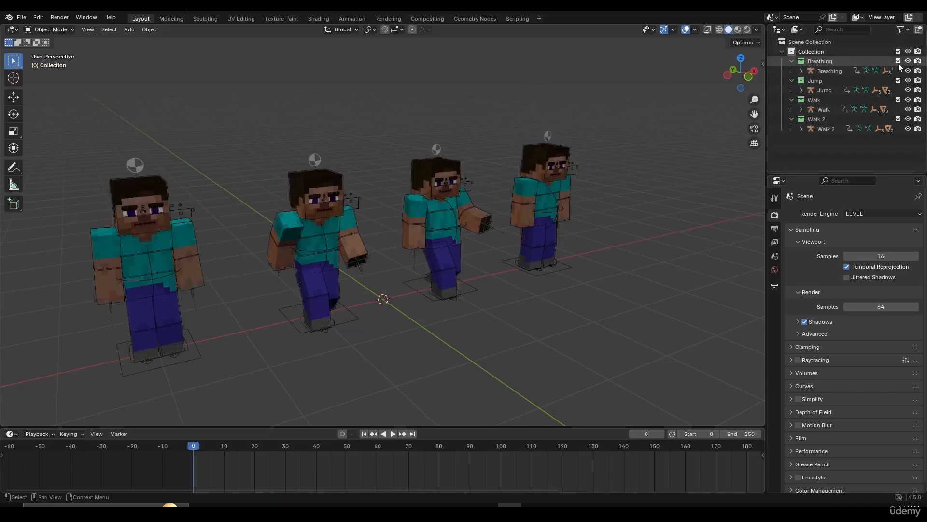
{"action": "left_click_drag", "start_coordinate": [898, 62], "coordinate": [898, 90]}
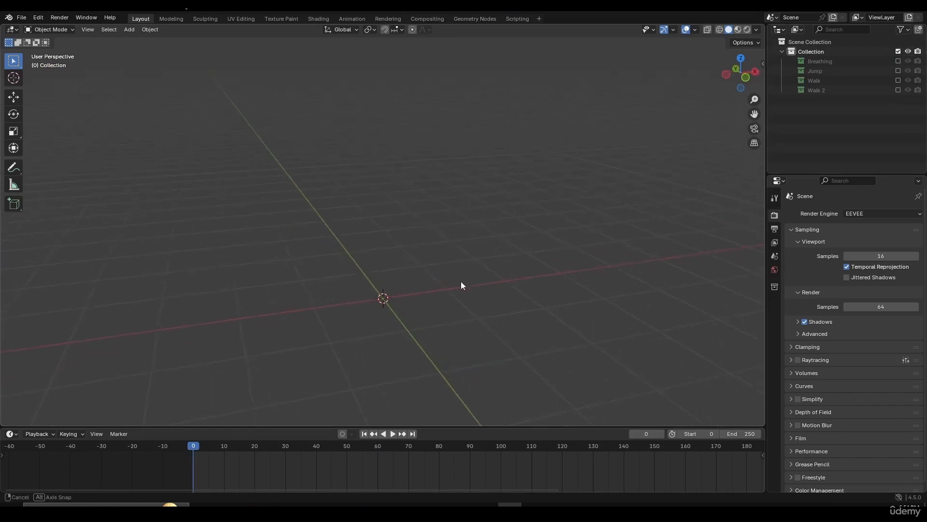
{"action": "middle_click_drag", "start_coordinate": [459, 314], "coordinate": [469, 249], "text": "shift"}
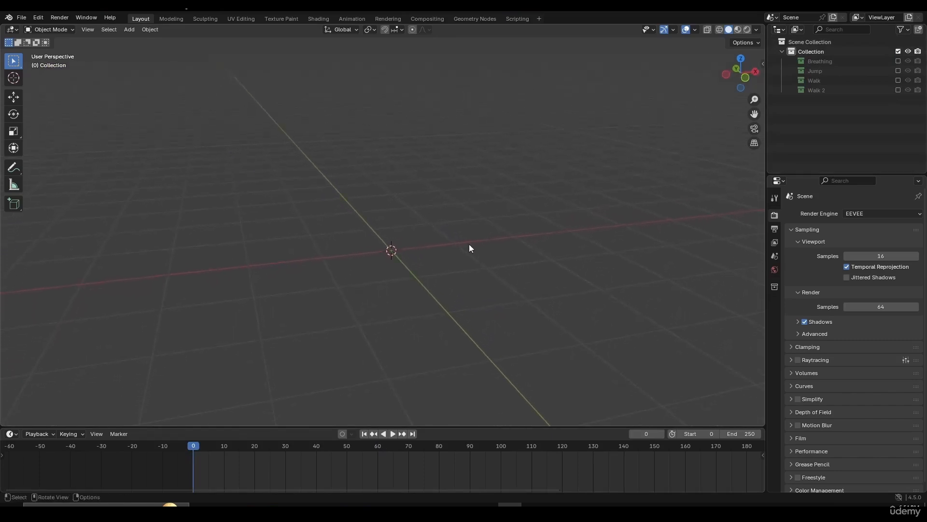
- Append the BPS Character Rig collection from the Character Rig V4.0.9 blend file in the Rigs/BPS_Rig_v4 folder
{"action": "left_click", "coordinate": [22, 18]}
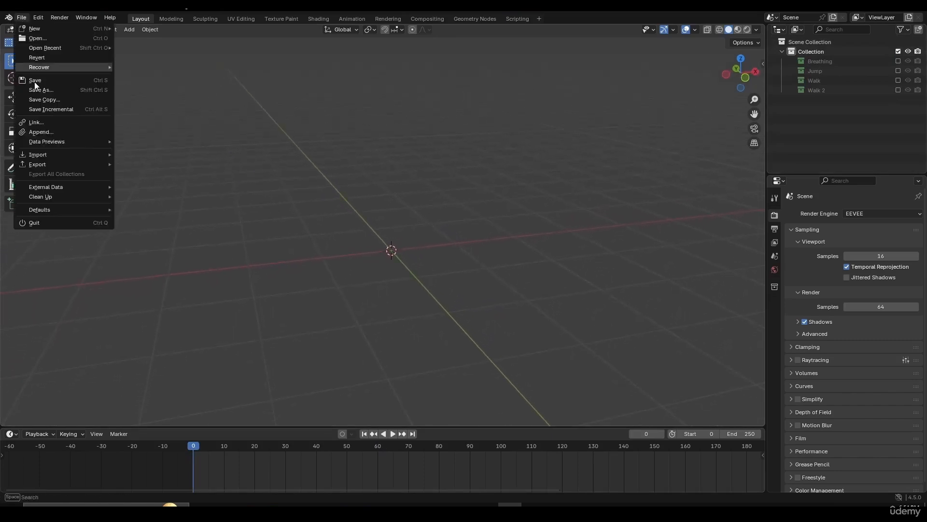
{"action": "left_click", "coordinate": [49, 131]}
{"action": "left_click", "coordinate": [369, 165]}
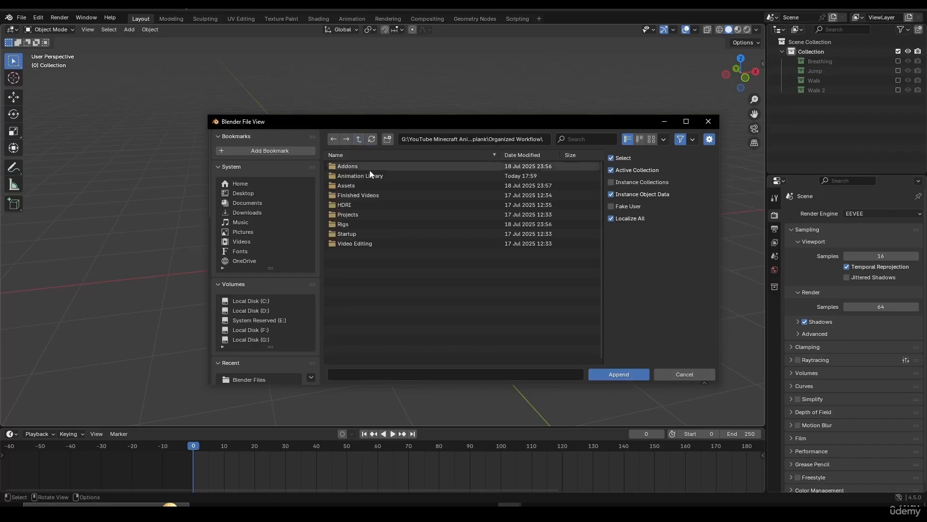
{"action": "double_click", "coordinate": [372, 223]}
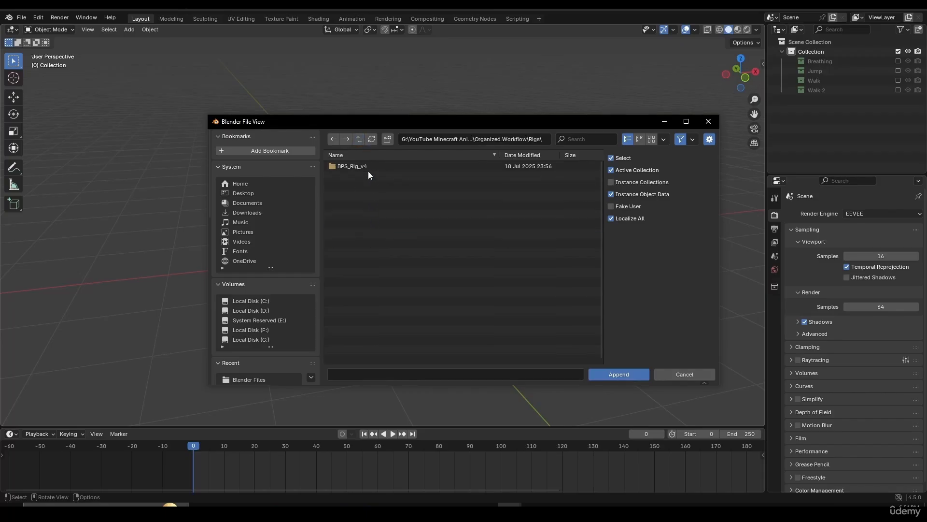
{"action": "double_click", "coordinate": [368, 169]}
{"action": "double_click", "coordinate": [370, 170]}
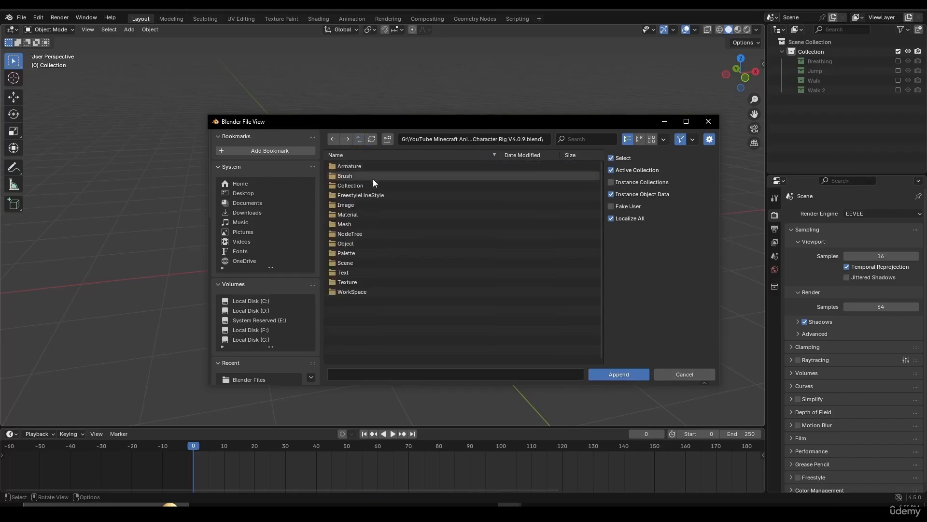
{"action": "left_click", "coordinate": [375, 185]}
{"action": "double_click", "coordinate": [375, 185]}
{"action": "double_click", "coordinate": [364, 167]}
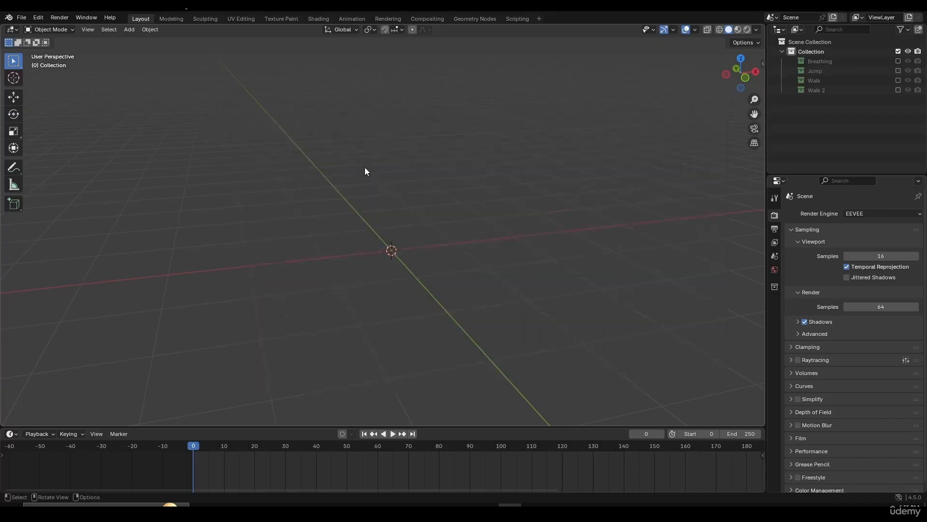
{"action": "middle_click_drag", "start_coordinate": [404, 245], "coordinate": [424, 218]}
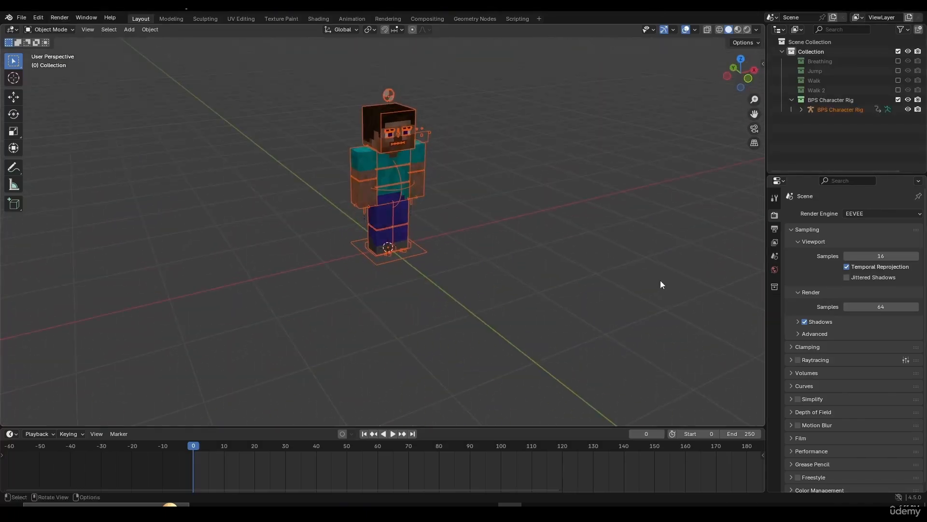
{"action": "middle_click_drag", "start_coordinate": [314, 279], "coordinate": [503, 227]}
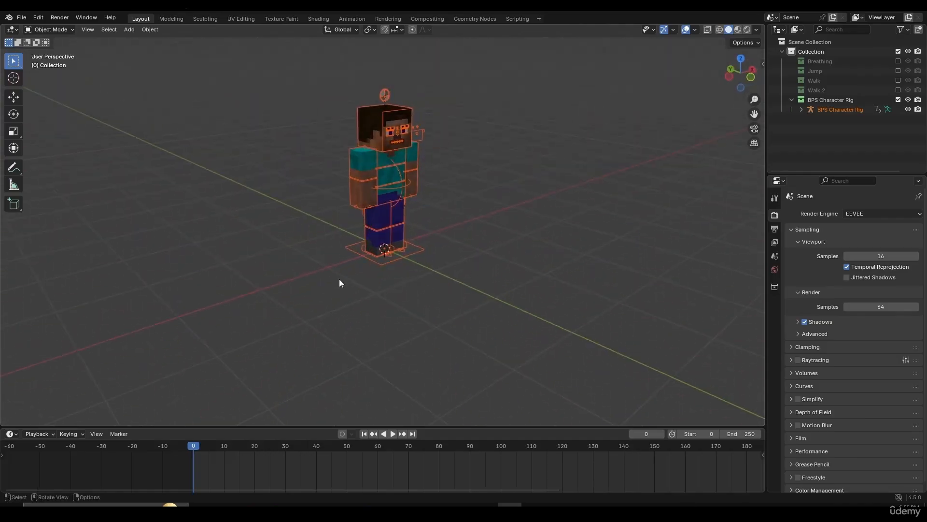
{"action": "middle_click_drag", "start_coordinate": [339, 283], "coordinate": [424, 260]}
{"action": "scroll", "coordinate": [424, 259], "scroll_direction": "up", "scroll_amount": 3}
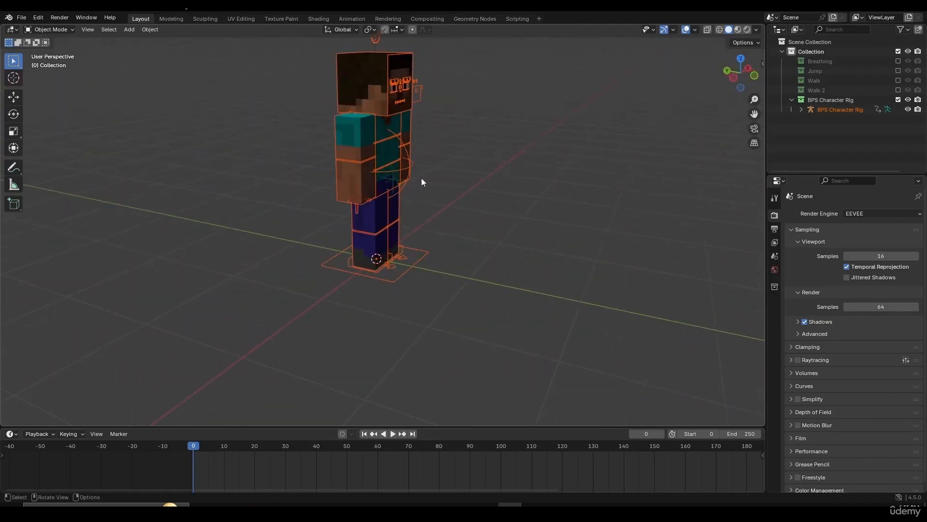
{"action": "middle_click_drag", "start_coordinate": [422, 182], "coordinate": [442, 228]}
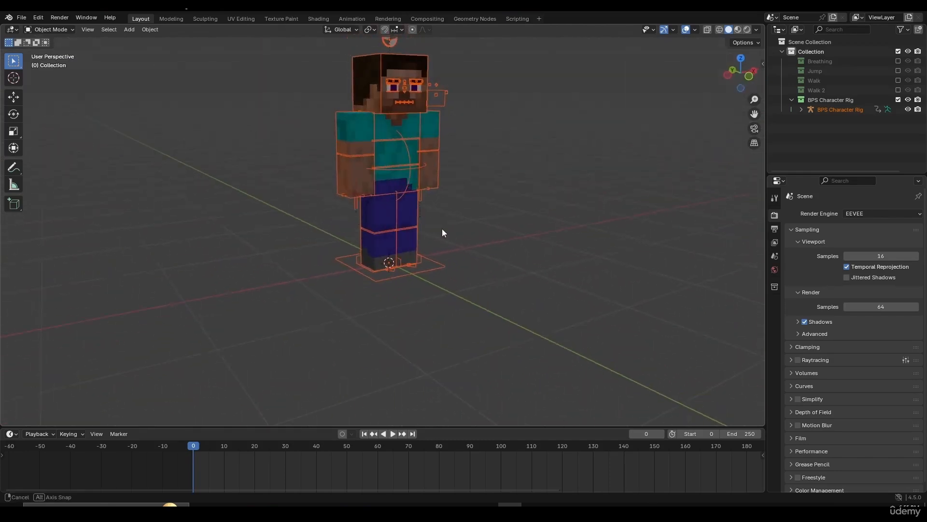
{"action": "middle_click_drag", "start_coordinate": [666, 148], "coordinate": [667, 148]}
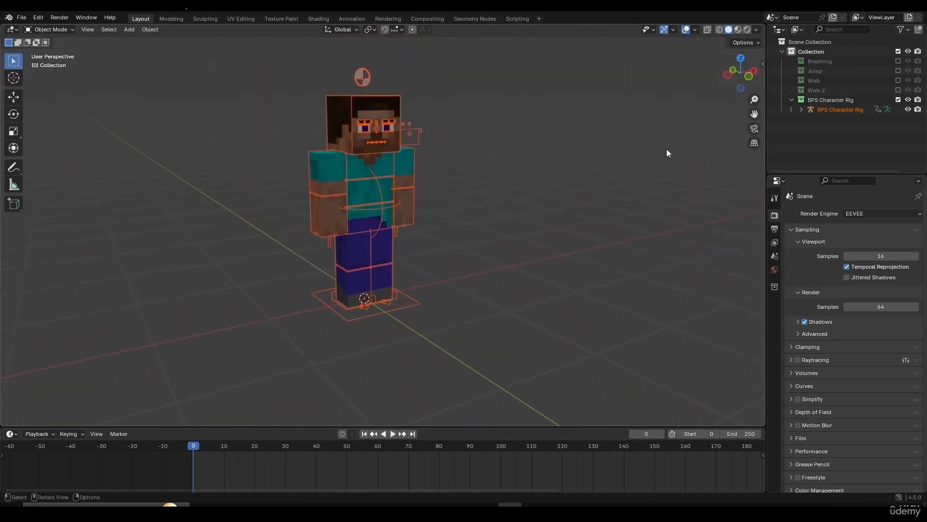
- Enable the Screencast Keys overlay in the 3D viewport and hide the sidebar again
{"action": "key", "text": "n"}
{"action": "left_click", "coordinate": [759, 119]}
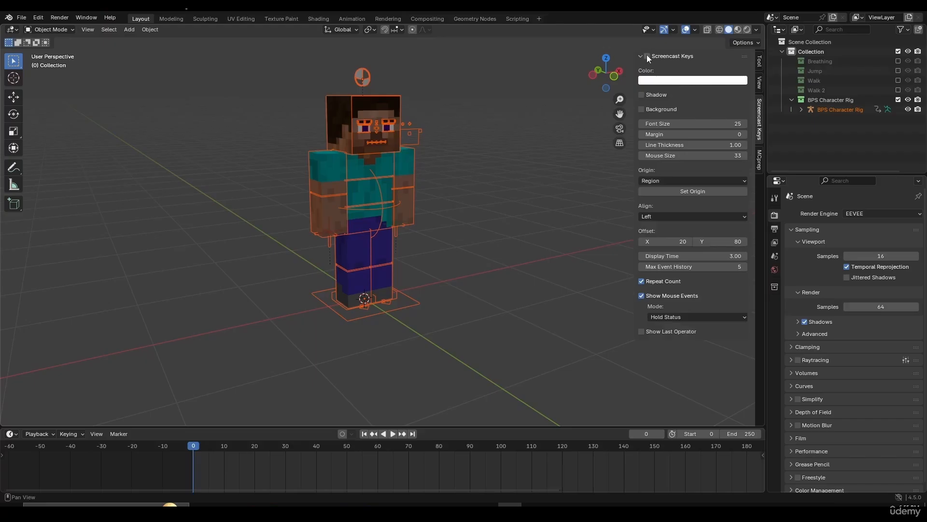
{"action": "left_click", "coordinate": [647, 54]}
{"action": "key", "text": "n"}
{"action": "middle_click_drag", "start_coordinate": [450, 242], "coordinate": [443, 242]}
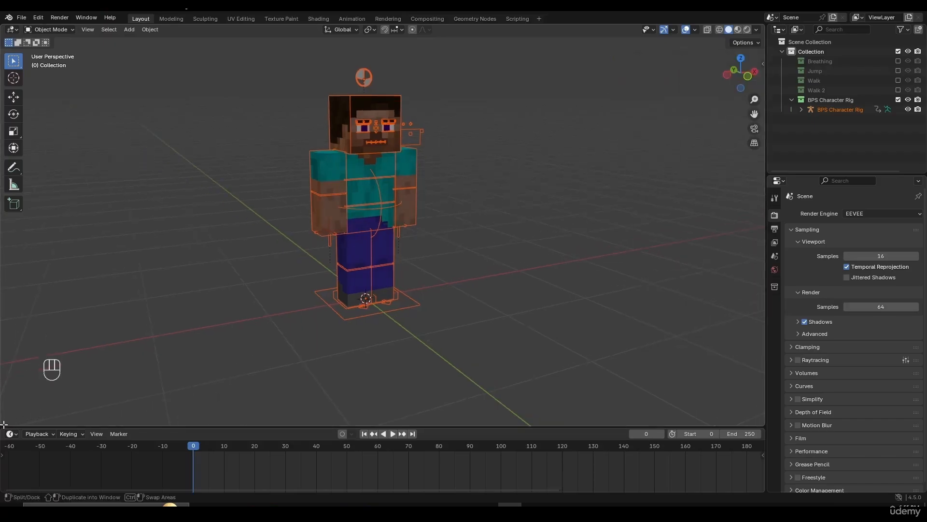
- Split the 3D viewport horizontally and turn the lower area into a Nonlinear Animation editor
{"action": "left_click_drag", "start_coordinate": [4, 424], "coordinate": [6, 280]}
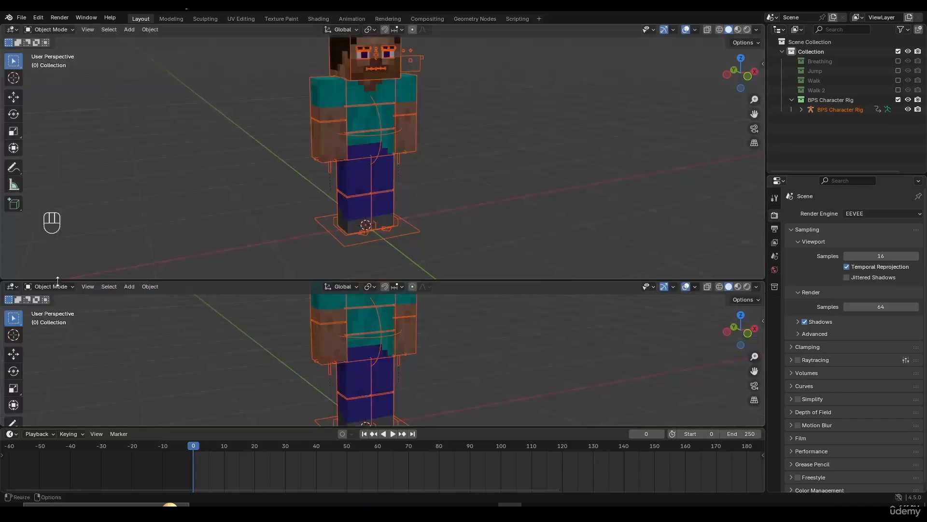
{"action": "left_click", "coordinate": [12, 287]}
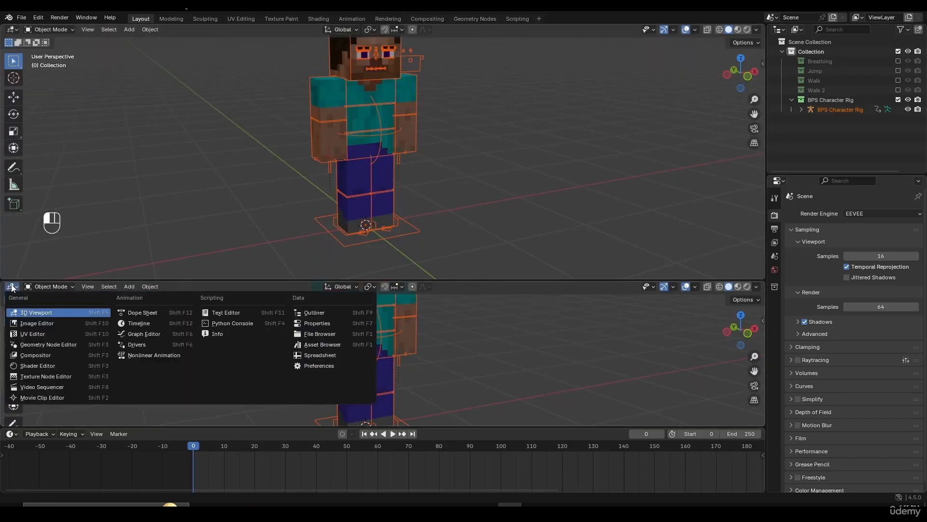
{"action": "left_click", "coordinate": [140, 355]}
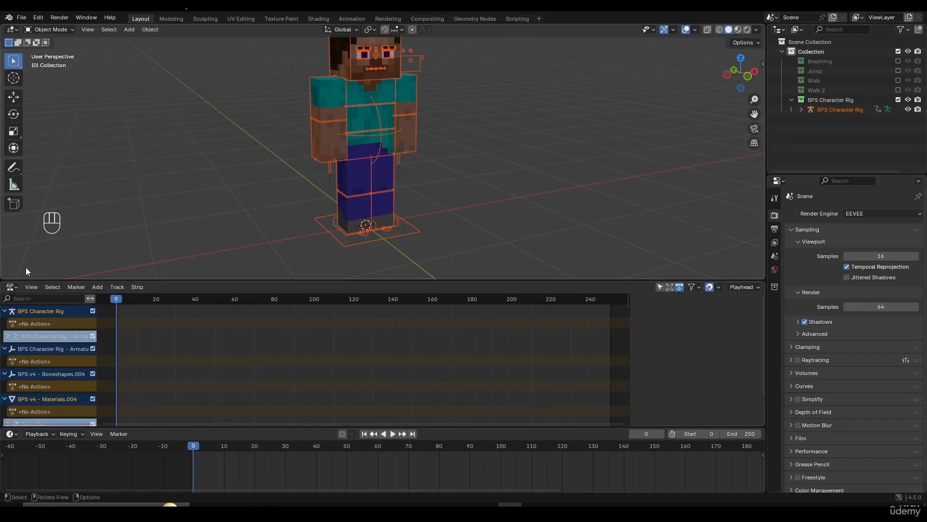
- Split the remaining 3D viewport horizontally and turn its lower part into a Dope Sheet editor
{"action": "left_click_drag", "start_coordinate": [2, 279], "coordinate": [25, 179]}
{"action": "left_click", "coordinate": [12, 184]}
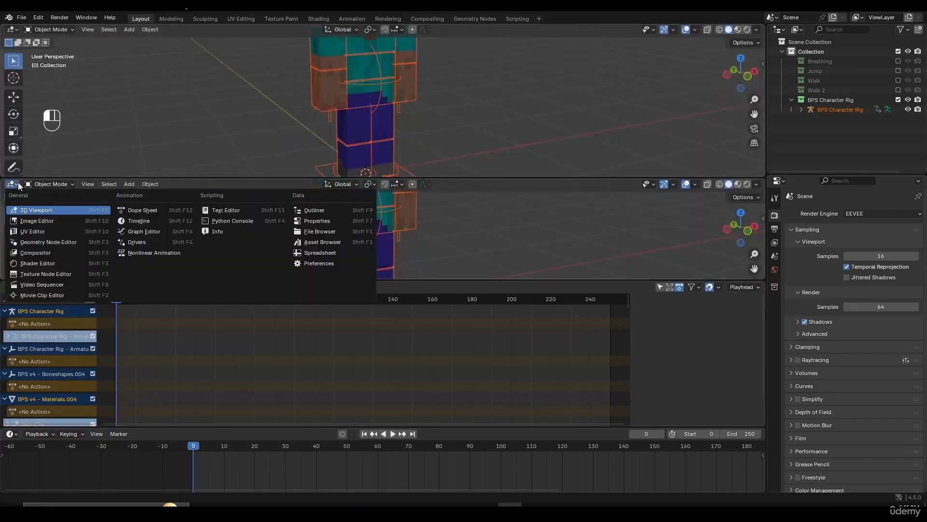
{"action": "left_click", "coordinate": [139, 210]}
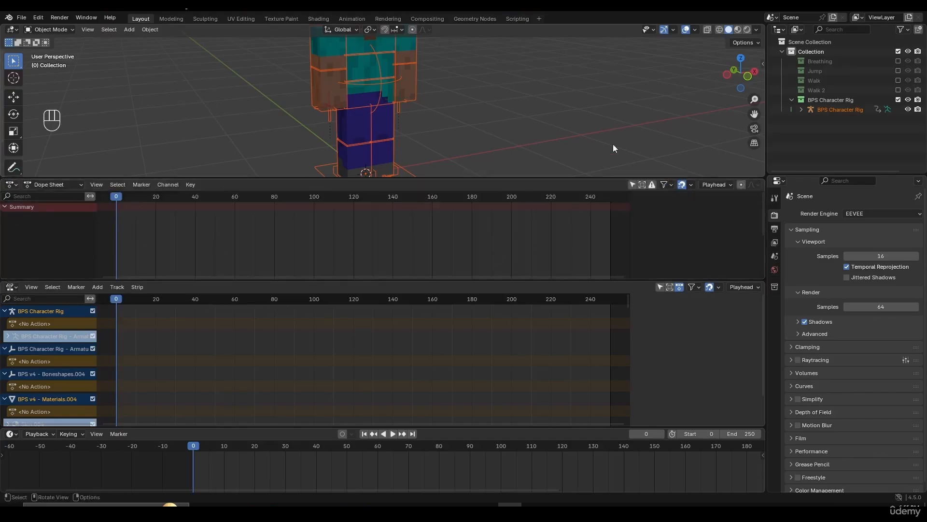
- With the character rig selected, enlarge the 3D viewport's height and switch the Dope Sheet to Action Editor mode
{"action": "left_click", "coordinate": [370, 94]}
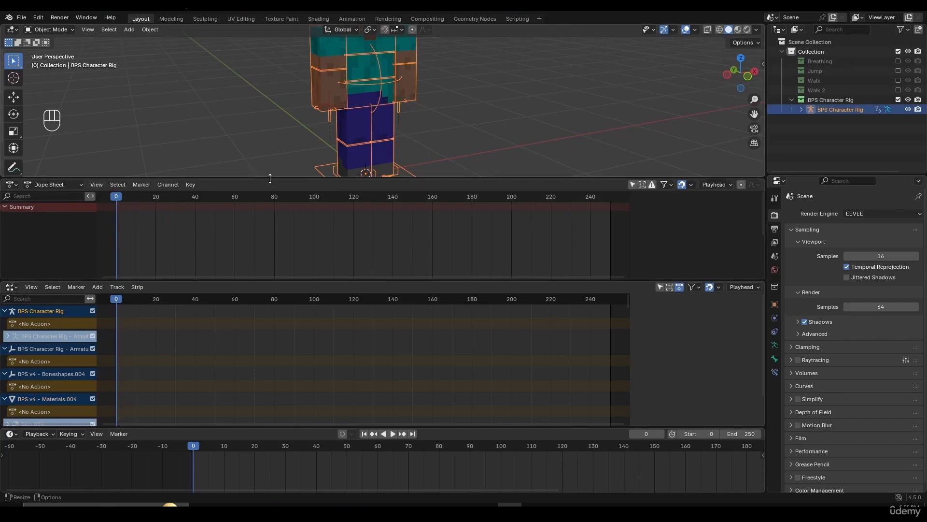
{"action": "left_click_drag", "start_coordinate": [270, 178], "coordinate": [303, 207]}
{"action": "middle_click_drag", "start_coordinate": [367, 121], "coordinate": [335, 106]}
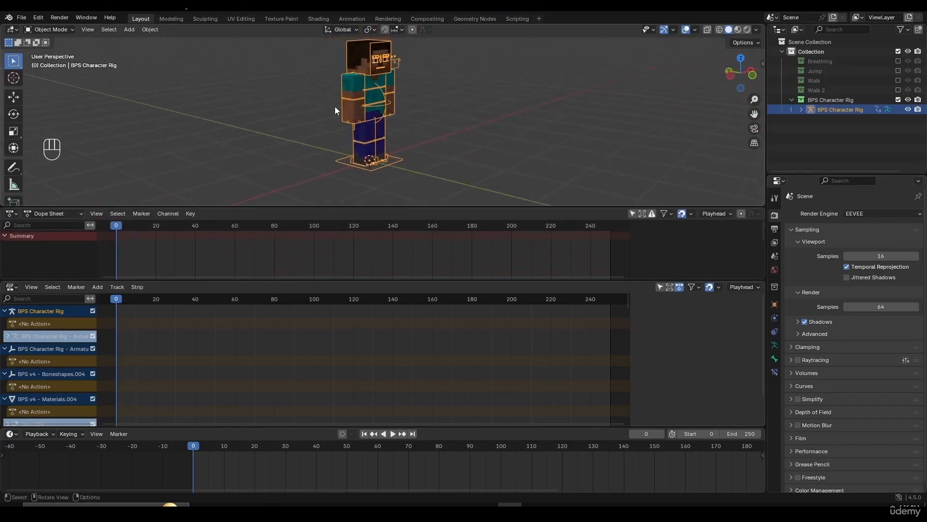
{"action": "left_click", "coordinate": [66, 213]}
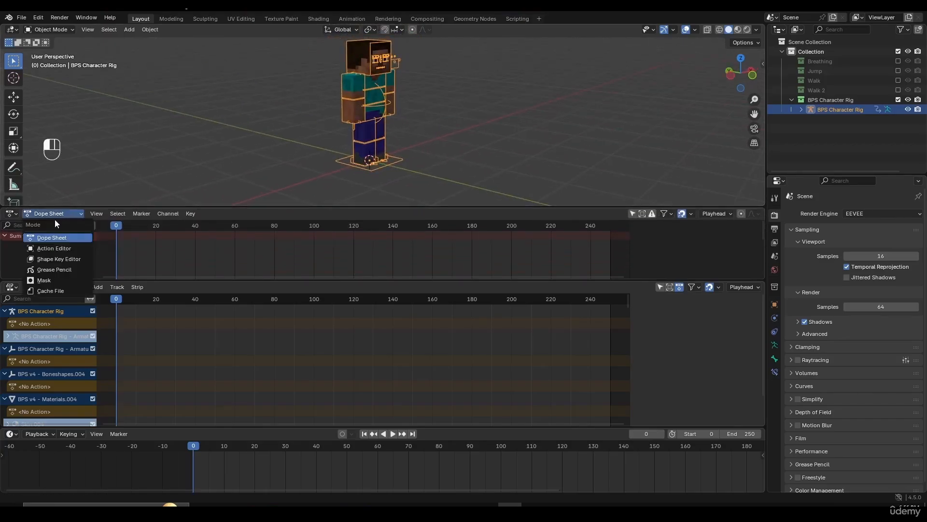
{"action": "left_click", "coordinate": [48, 248]}
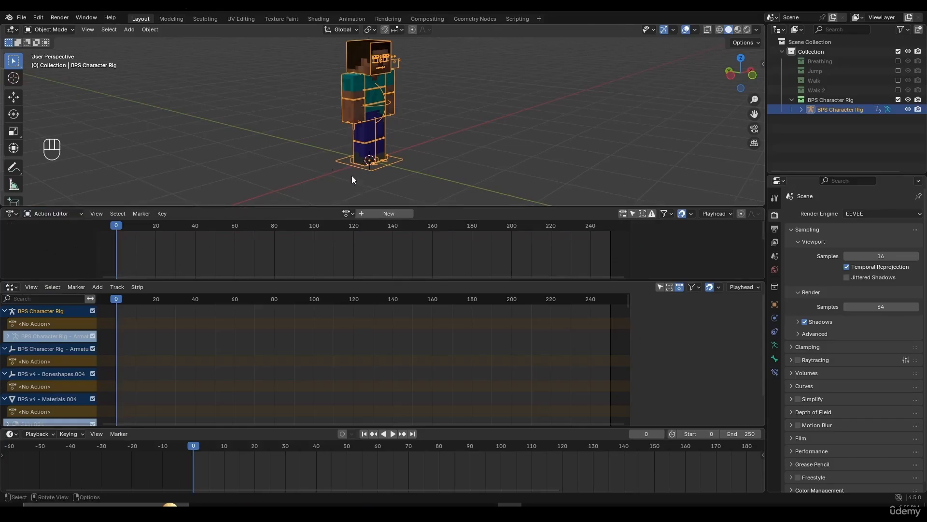
- Check which existing actions are available to assign to the BPS Character Rig in the Action Editor
{"action": "left_click", "coordinate": [349, 214]}
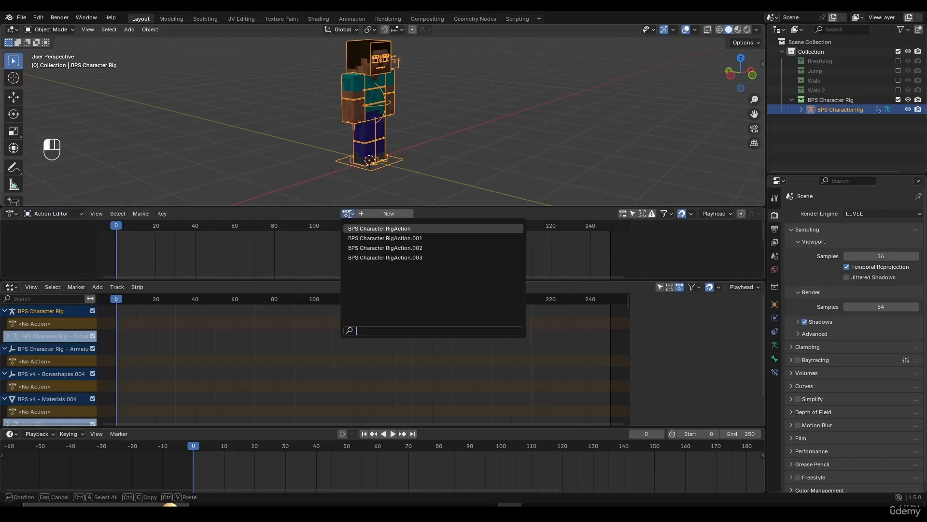
{"action": "left_click", "coordinate": [350, 214]}
{"action": "left_click", "coordinate": [348, 212]}
- Exclude the BPS Character Rig collection and enable the Breathing, Jump, Walk and Walk 2 collections in the view layer
{"action": "left_click", "coordinate": [897, 99]}
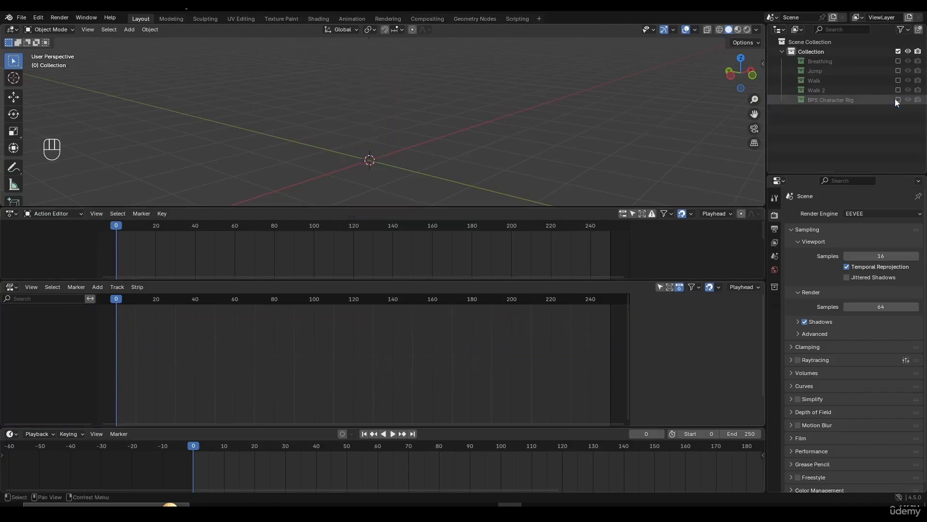
{"action": "left_click", "coordinate": [898, 61]}
{"action": "left_click", "coordinate": [898, 80]}
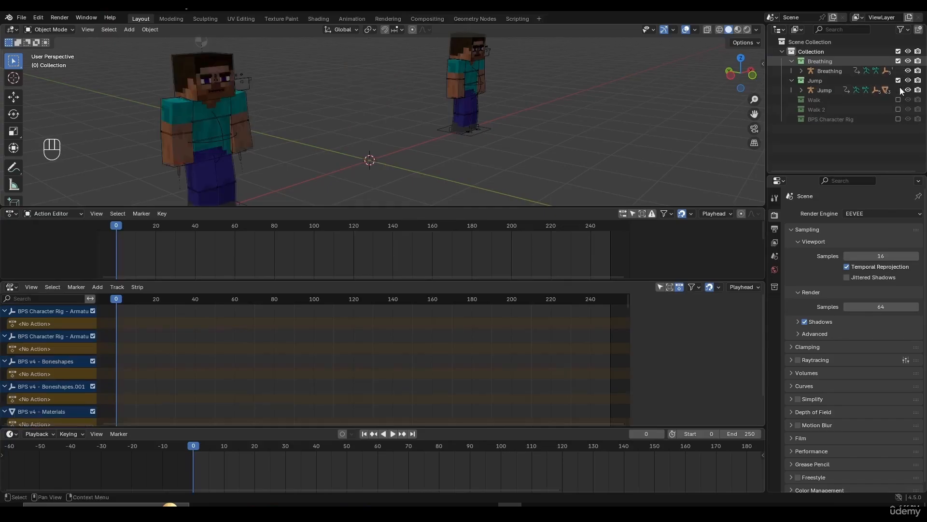
{"action": "left_click", "coordinate": [898, 99]}
{"action": "left_click", "coordinate": [898, 119]}
{"action": "middle_click_drag", "start_coordinate": [575, 161], "coordinate": [332, 154]}
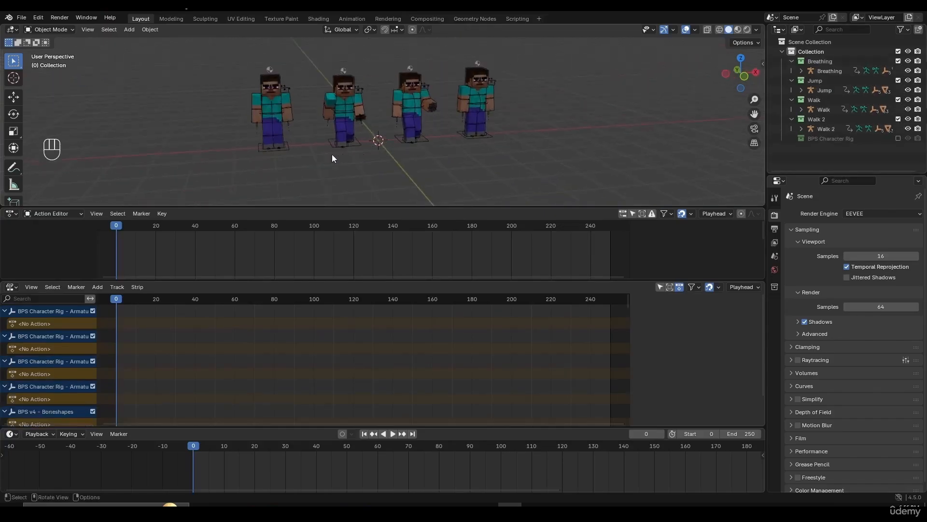
{"action": "key", "text": "ctrl+z"}
{"action": "key", "text": "ctrl+z"}
{"action": "key", "text": "ctrl+z"}
{"action": "key", "text": "ctrl+z"}
{"action": "middle_click_drag", "start_coordinate": [451, 146], "coordinate": [387, 146]}
- Select the Jump character, preview its animation and return the playhead to frame 0
{"action": "left_click", "coordinate": [254, 115]}
{"action": "left_click", "coordinate": [254, 114]}
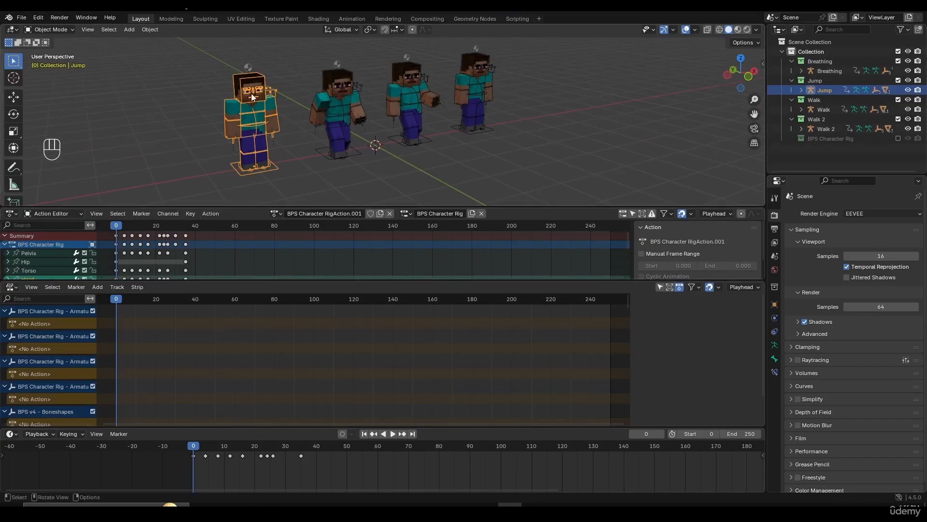
{"action": "middle_click_drag", "start_coordinate": [252, 96], "coordinate": [328, 202]}
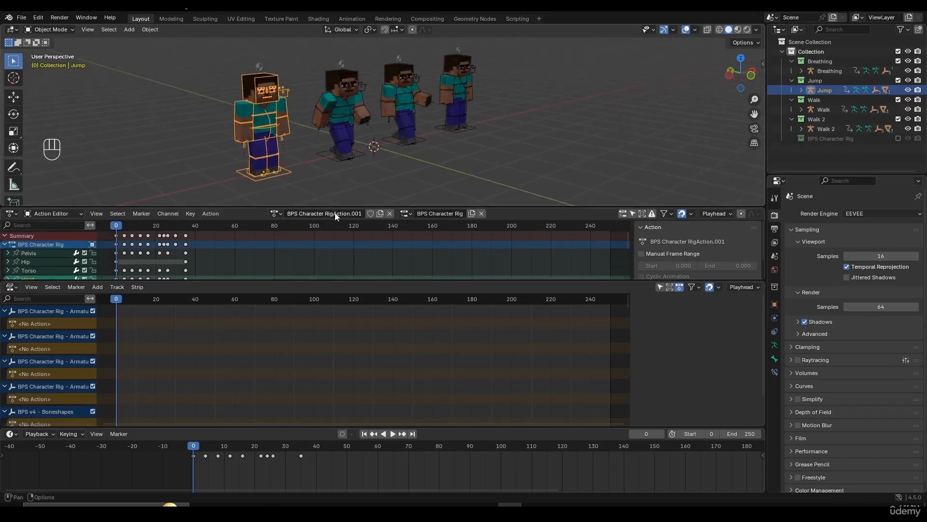
{"action": "key", "text": "space"}
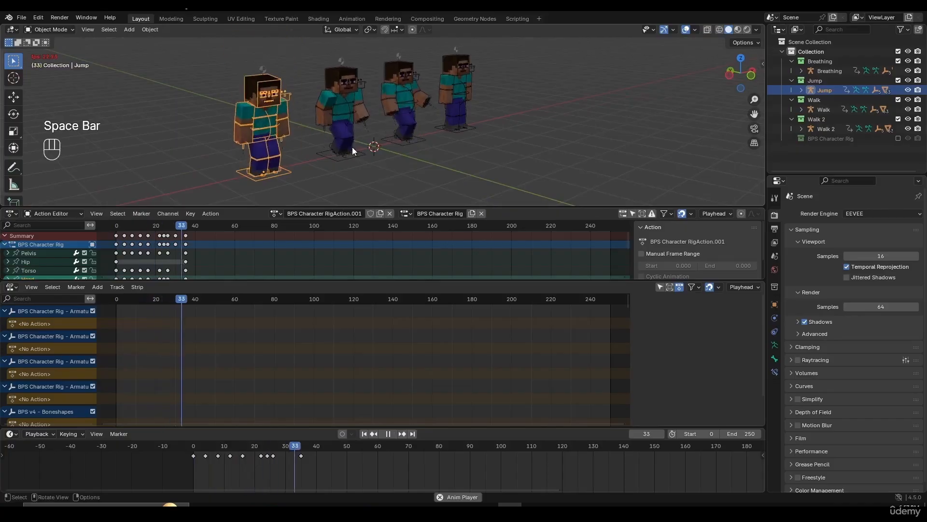
{"action": "key", "text": "space"}
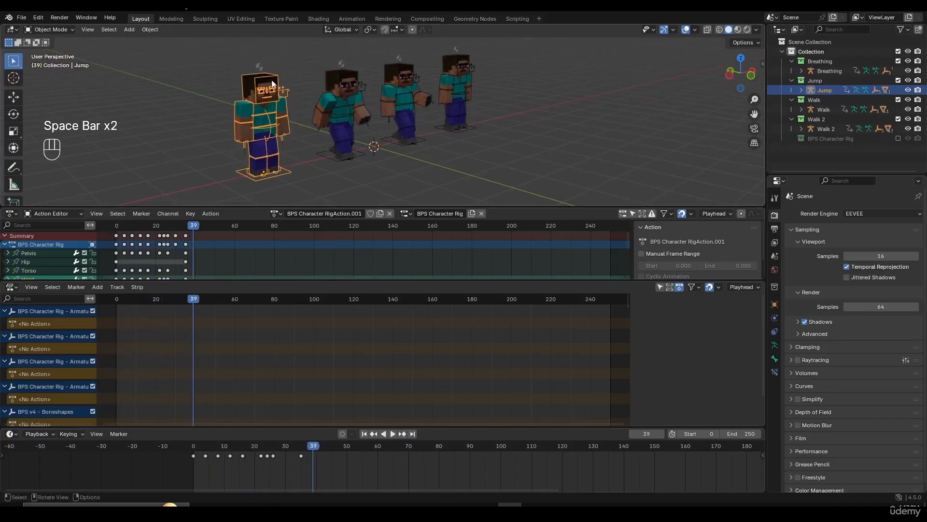
{"action": "left_click", "coordinate": [74, 215]}
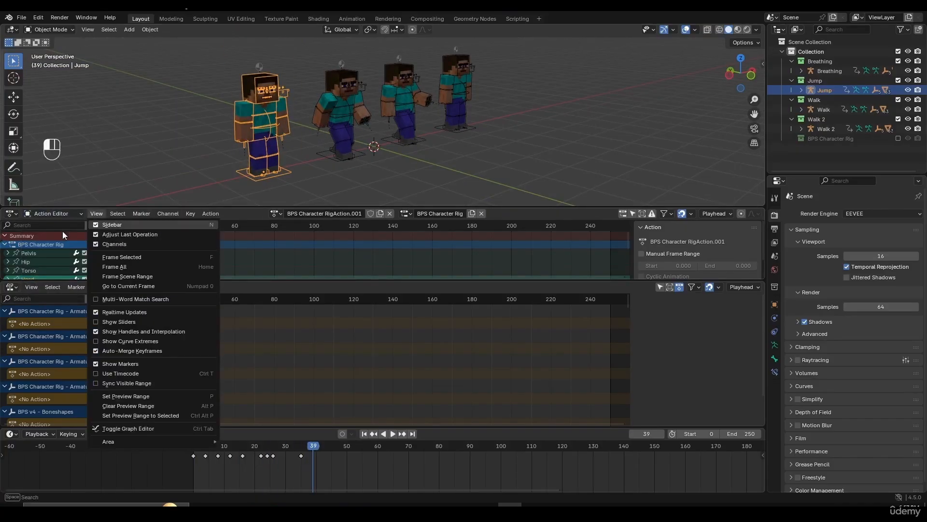
{"action": "left_click_drag", "start_coordinate": [163, 228], "coordinate": [110, 219]}
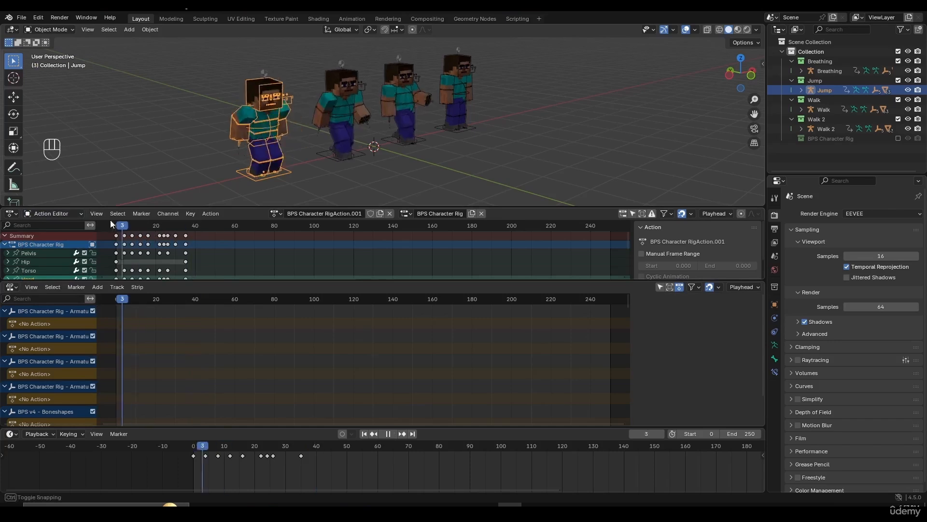
{"action": "scroll", "coordinate": [229, 128], "scroll_direction": "up", "scroll_amount": 4}
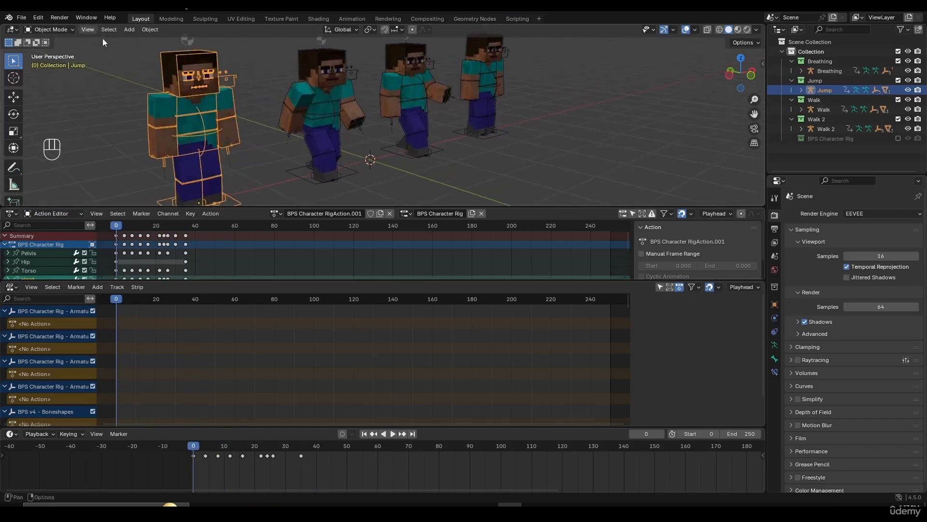
- Rename the selected Jump character's action as Jump
{"action": "double_click", "coordinate": [316, 214]}
{"action": "type", "text": "Jumop"}
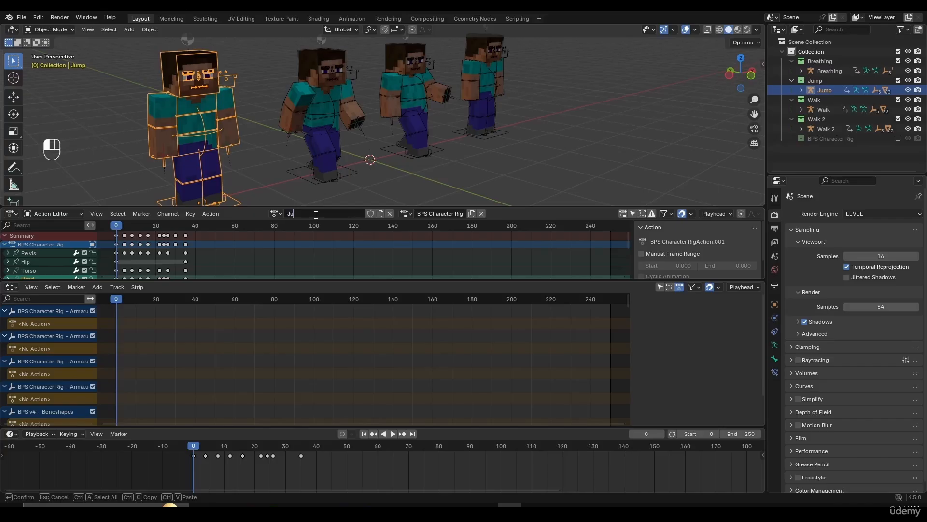
{"action": "key", "text": "BackSpace"}
{"action": "key", "text": "BackSpace"}
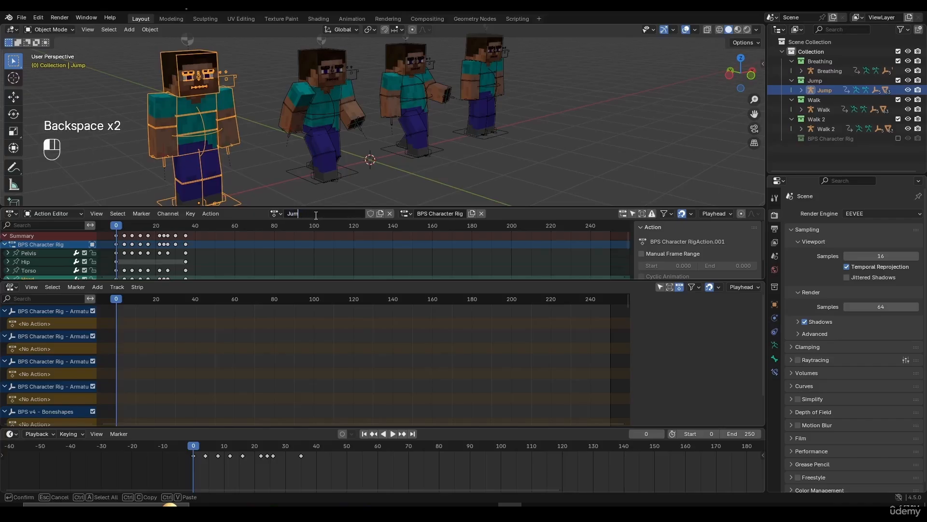
{"action": "type", "text": "p"}
{"action": "key", "text": "Return"}
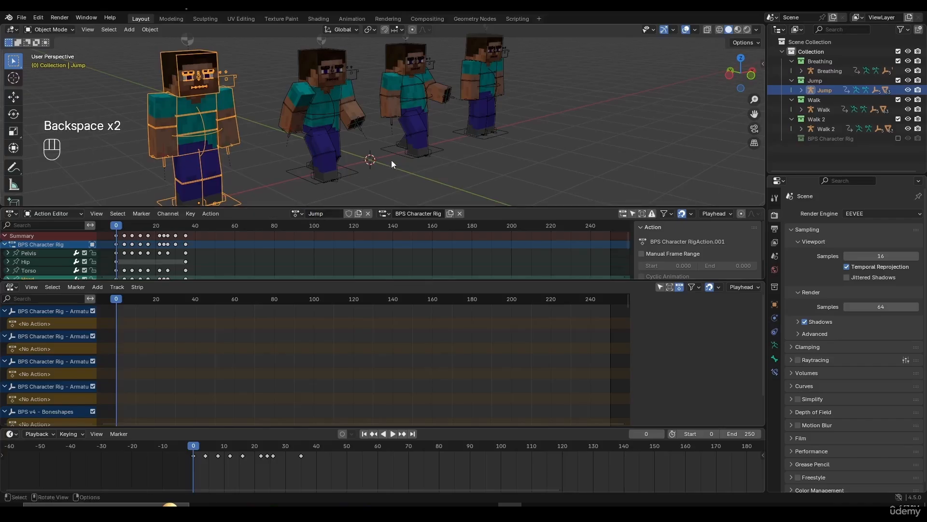
- Select the Walk character and rename its action as Walk
{"action": "middle_click_drag", "start_coordinate": [391, 160], "coordinate": [350, 131]}
{"action": "left_click", "coordinate": [350, 124]}
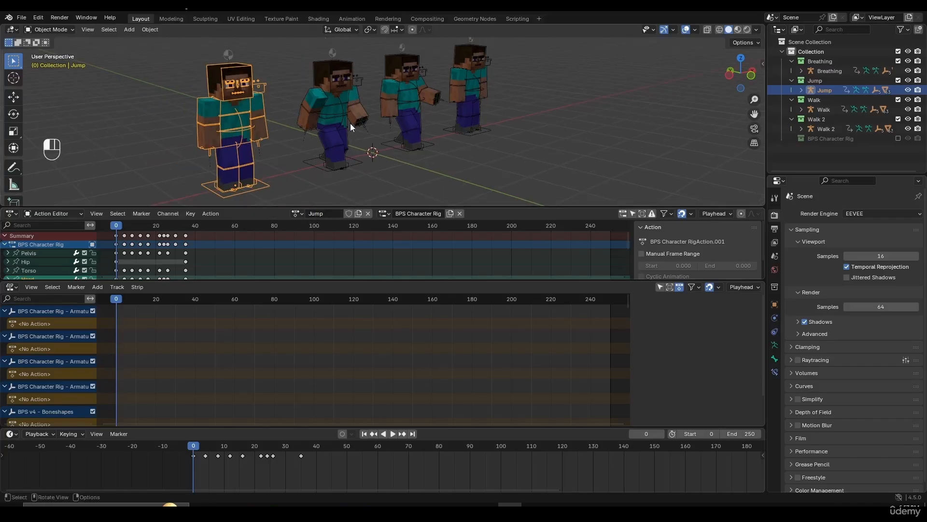
{"action": "left_click", "coordinate": [308, 216]}
{"action": "key", "text": "ctrl+a"}
{"action": "type", "text": "Walk"}
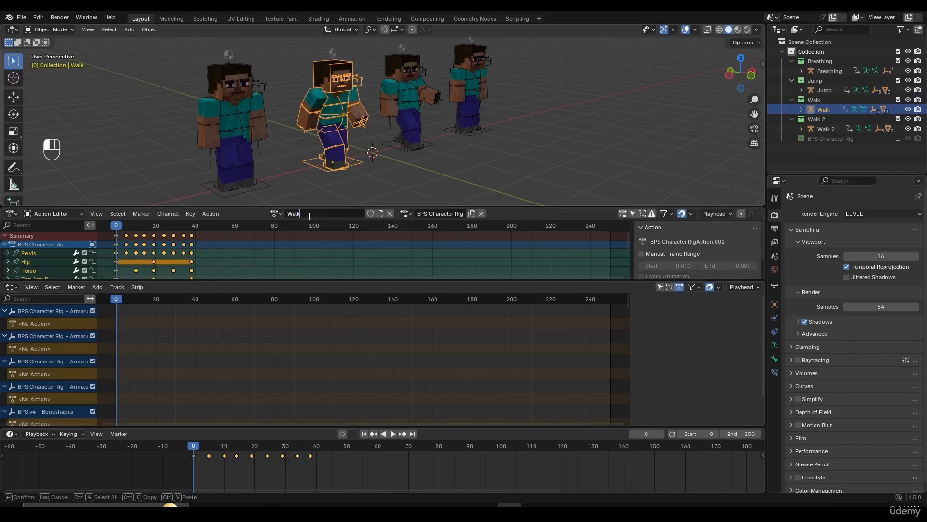
{"action": "key", "text": "Return"}
- Select the Walk 2 character and rename its action as Walk 2
{"action": "left_click", "coordinate": [399, 94]}
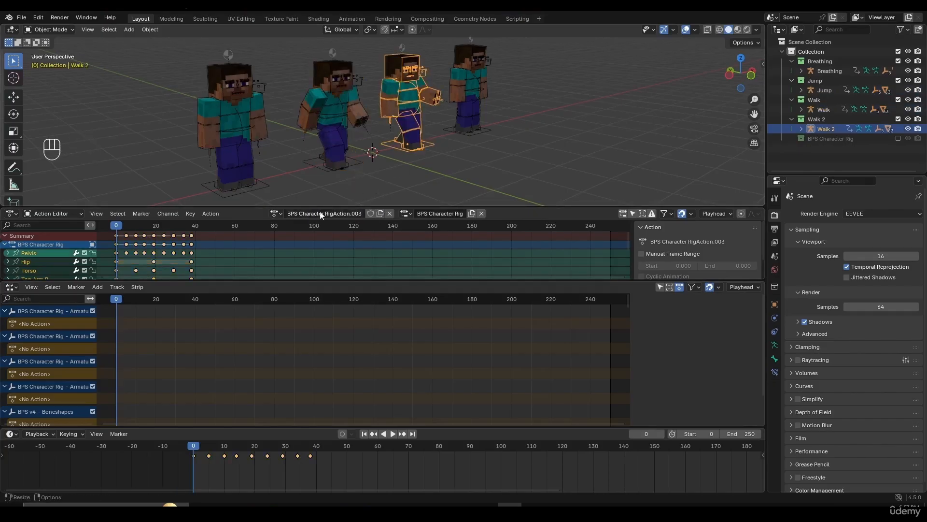
{"action": "left_click", "coordinate": [317, 214]}
{"action": "key", "text": "Escape"}
{"action": "double_click", "coordinate": [827, 128]}
{"action": "key", "text": "Return"}
{"action": "type", "text": "Walk 2"}
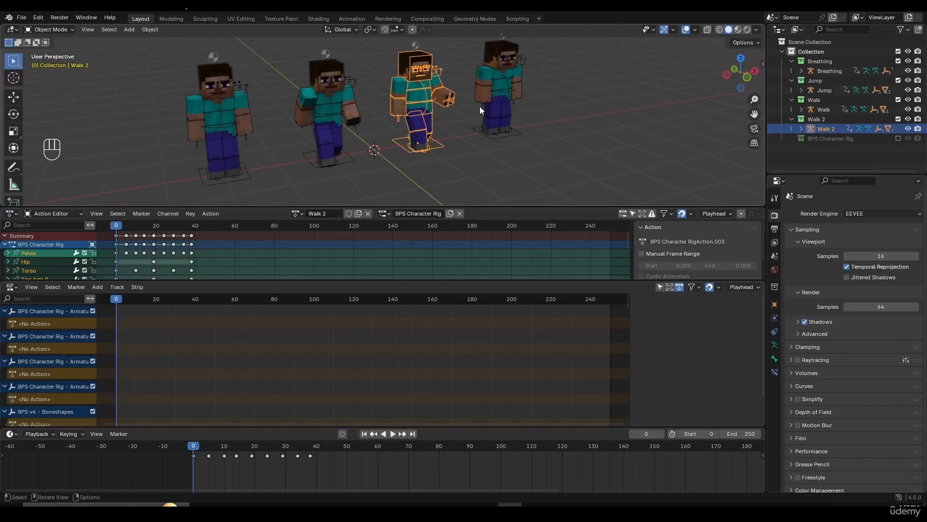
- Select the Breathing character and rename its action as Breathing
{"action": "left_click", "coordinate": [480, 106]}
{"action": "left_click", "coordinate": [317, 214]}
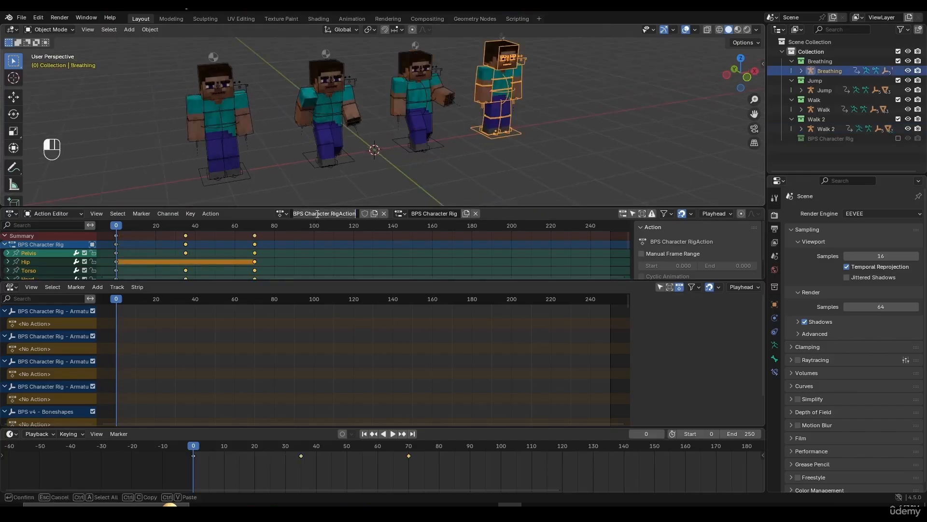
{"action": "type", "text": "Breathing"}
{"action": "key", "text": "Return"}
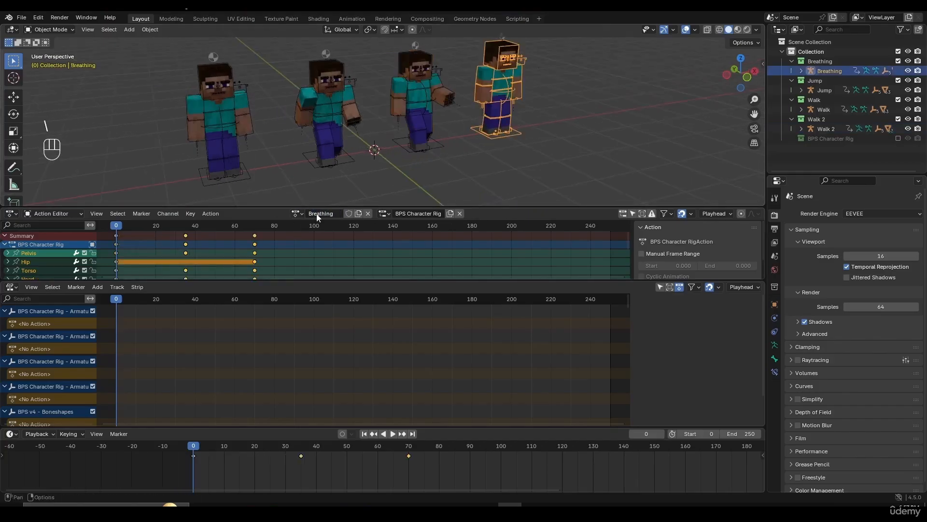
- Check the action names on the Jump, Walk, Walk 2 and Breathing characters, finishing with everything deselected
{"action": "key", "text": "a"}
{"action": "key", "text": "a"}
{"action": "left_click", "coordinate": [262, 118]}
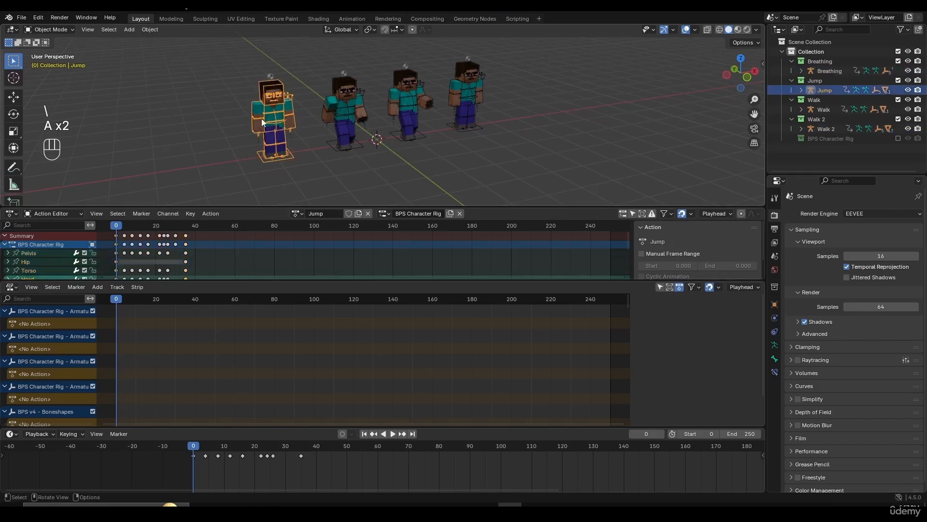
{"action": "left_click", "coordinate": [319, 123]}
{"action": "left_click", "coordinate": [435, 110]}
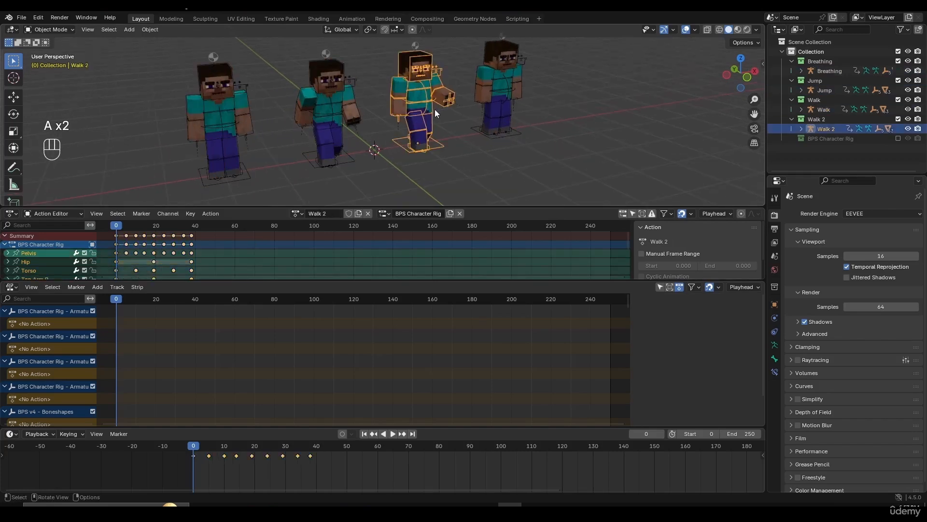
{"action": "left_click", "coordinate": [474, 125]}
{"action": "middle_click_drag", "start_coordinate": [474, 125], "coordinate": [431, 135]}
{"action": "key", "text": "a"}
{"action": "key", "text": "a"}
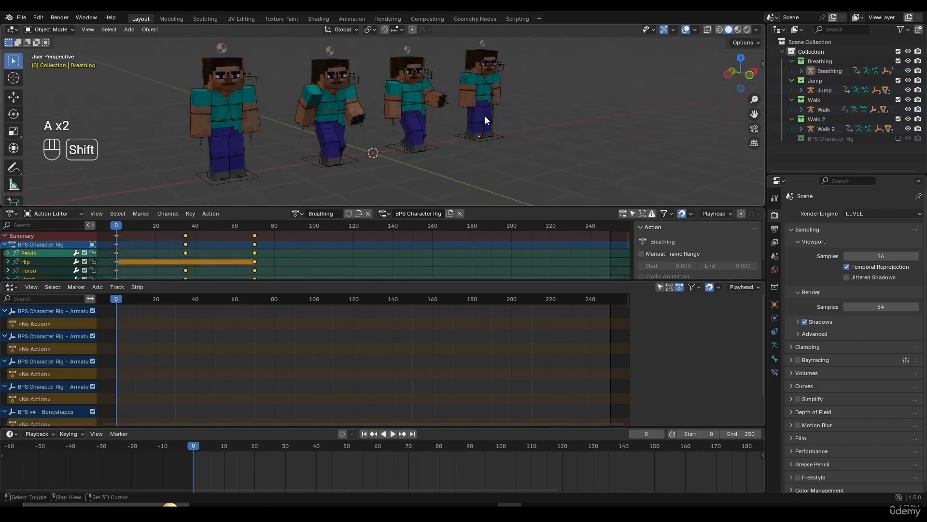
{"action": "middle_click_drag", "start_coordinate": [485, 116], "coordinate": [474, 127], "text": "shift"}
- Exclude the Breathing, Jump, Walk and Walk 2 collections, re-enable the BPS Character Rig collection and select its rig
{"action": "left_click_drag", "start_coordinate": [898, 61], "coordinate": [898, 82]}
{"action": "left_click", "coordinate": [899, 90]}
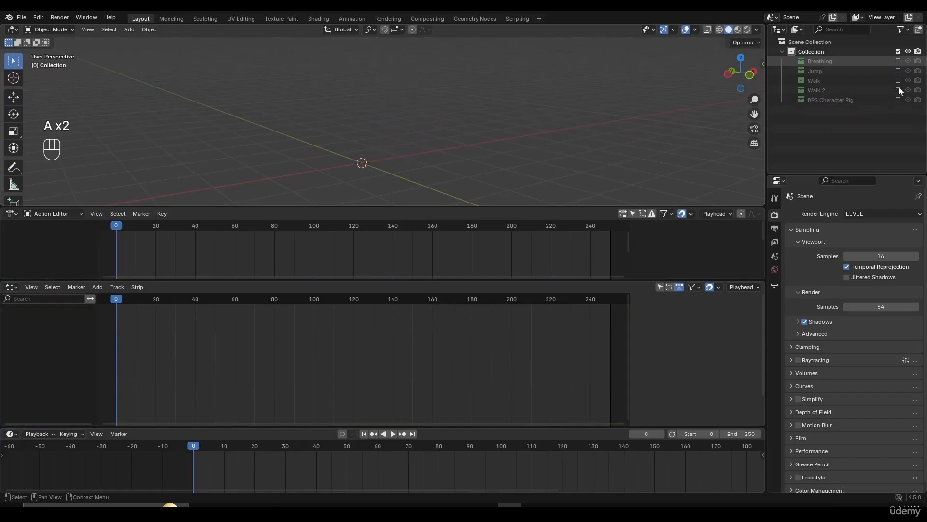
{"action": "left_click", "coordinate": [897, 98]}
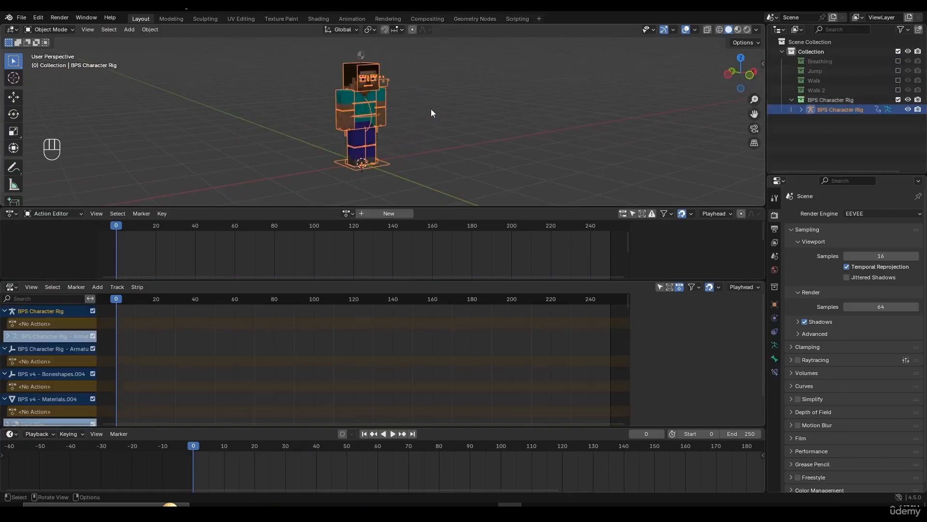
{"action": "scroll", "coordinate": [440, 134], "scroll_direction": "up", "scroll_amount": 3}
{"action": "left_click", "coordinate": [416, 134]}
{"action": "left_click", "coordinate": [350, 112]}
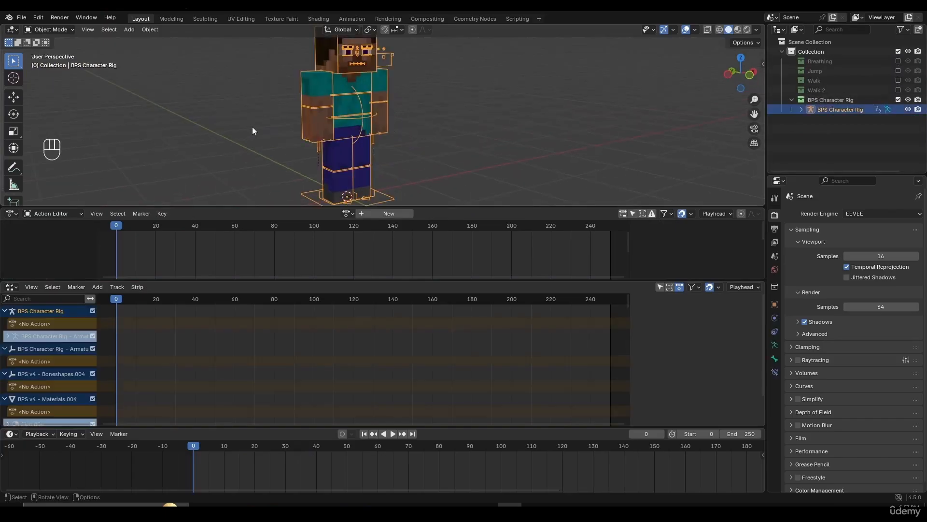
- Try assigning the Breathing action to the BPS Character Rig and undo it
{"action": "left_click", "coordinate": [348, 215]}
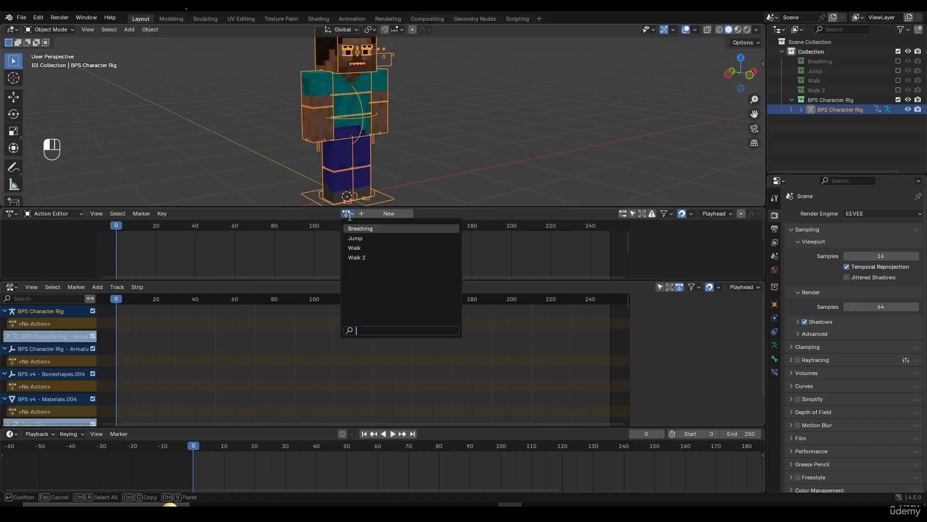
{"action": "left_click", "coordinate": [373, 229]}
{"action": "key", "text": "ctrl+z"}
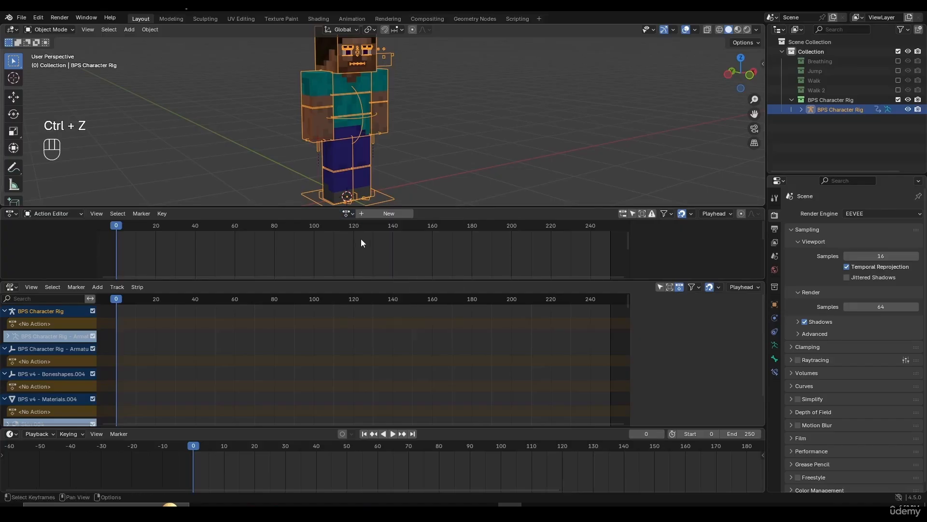
- Assign the Jump action to the BPS Character Rig and play it back from frame 0
{"action": "left_click", "coordinate": [347, 213]}
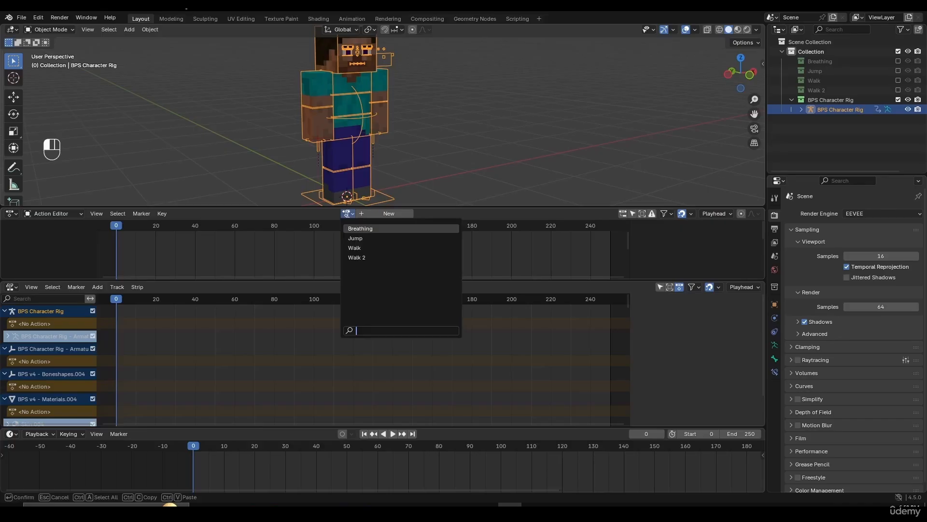
{"action": "left_click", "coordinate": [362, 238]}
{"action": "key", "text": "space"}
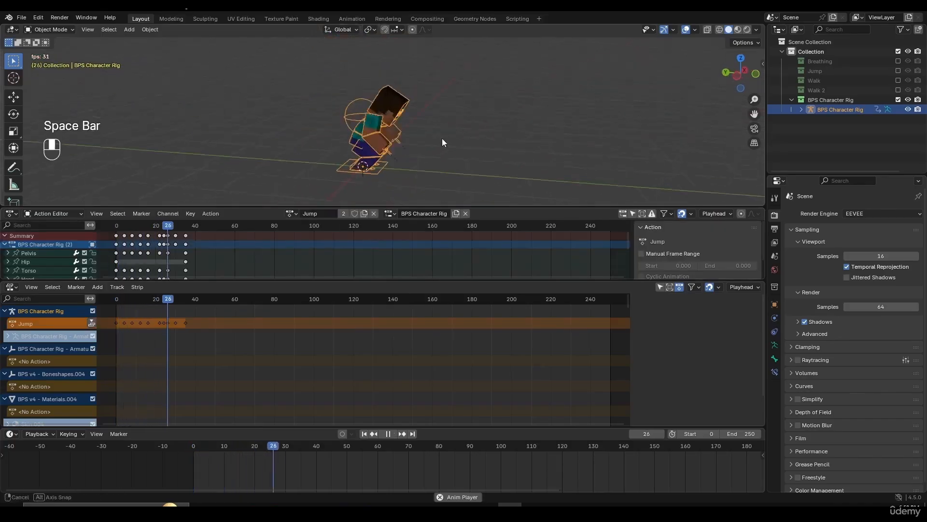
{"action": "key", "text": "space"}
{"action": "left_click", "coordinate": [115, 226]}
{"action": "key", "text": "space"}
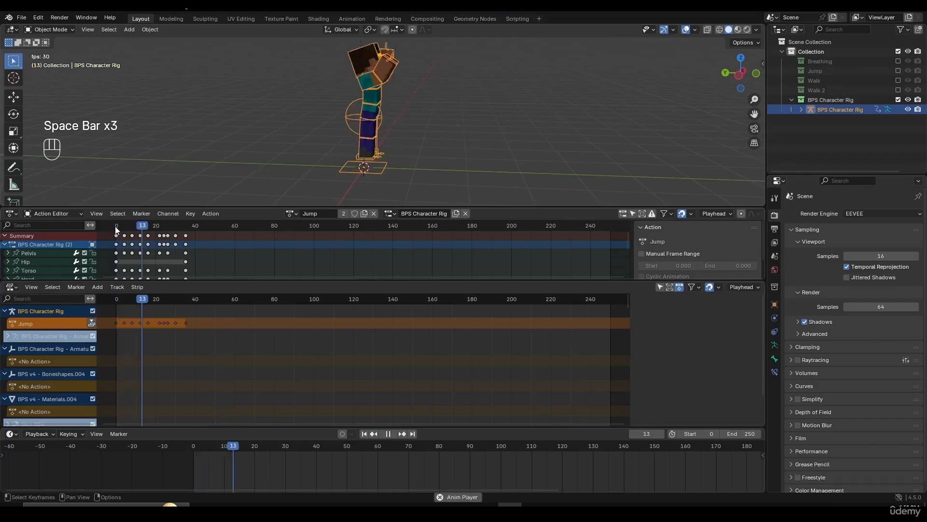
{"action": "middle_click_drag", "start_coordinate": [261, 174], "coordinate": [332, 159]}
- Undo the trial action assignments on the BPS Character Rig and reselect the rig at frame 0
{"action": "key", "text": "ctrl+z"}
{"action": "key", "text": "ctrl+z"}
{"action": "key", "text": "ctrl+z"}
{"action": "key", "text": "ctrl+z"}
{"action": "key", "text": "ctrl+z"}
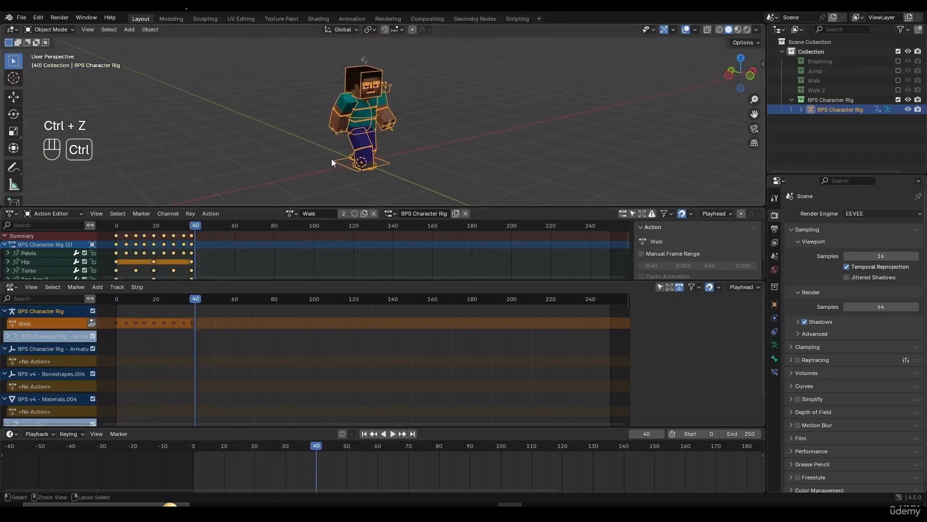
{"action": "key", "text": "ctrl+z"}
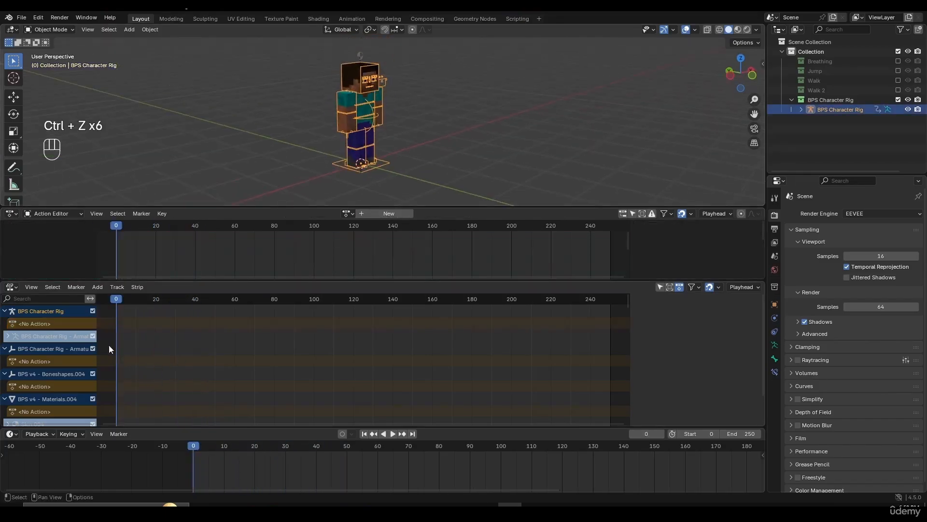
{"action": "left_click", "coordinate": [387, 179]}
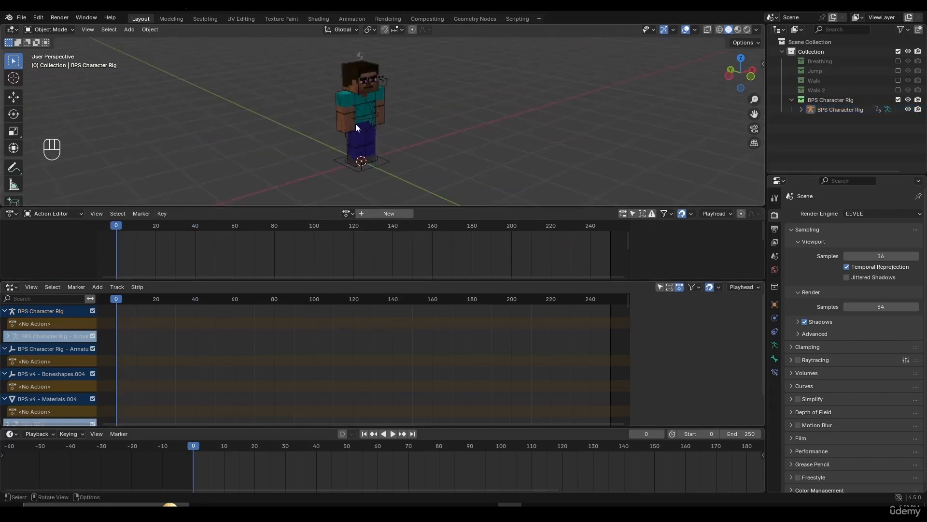
{"action": "left_click", "coordinate": [368, 110]}
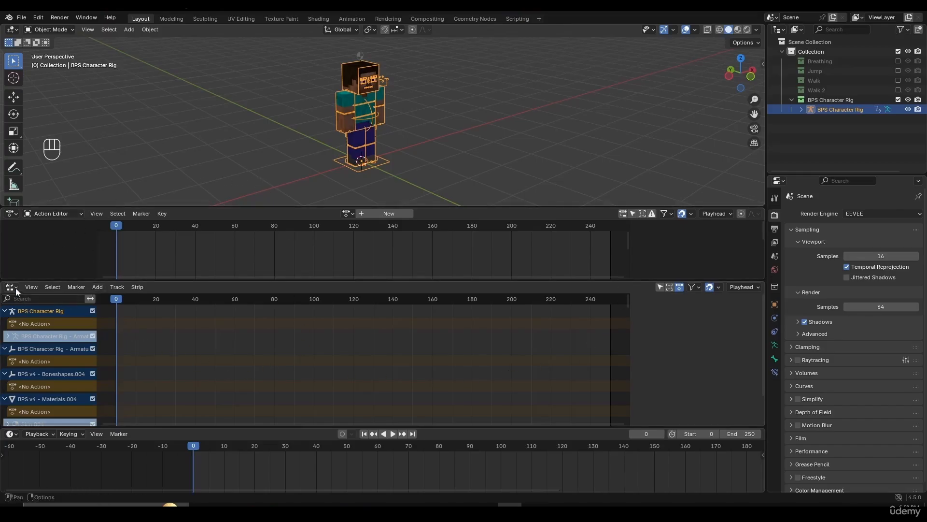
- Limit the Action Editor and the Nonlinear Animation editor to showing only the selected object's channels
{"action": "left_click", "coordinate": [633, 216]}
{"action": "left_click", "coordinate": [660, 286]}
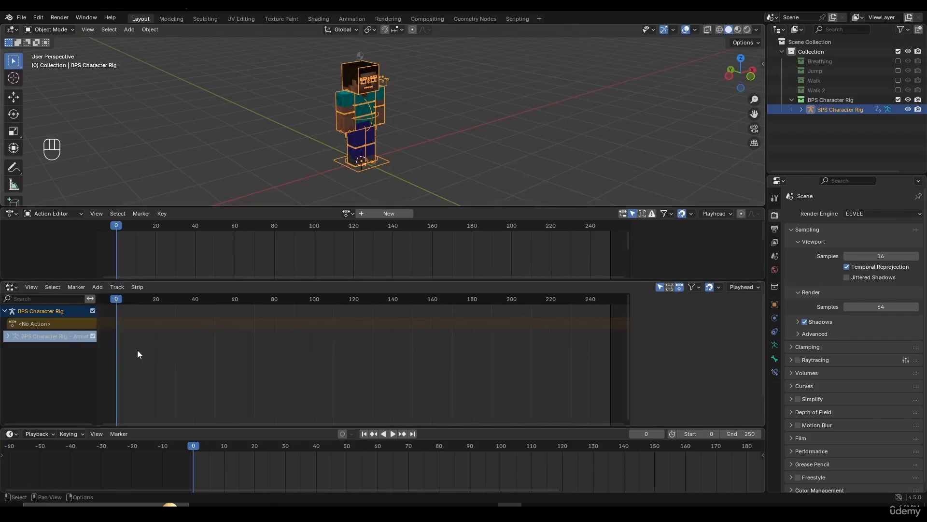
- Assign the Breathing action to the BPS Character Rig and play the animation back
{"action": "middle_click_drag", "start_coordinate": [415, 179], "coordinate": [407, 140]}
{"action": "scroll", "coordinate": [410, 148], "scroll_direction": "up", "scroll_amount": 4}
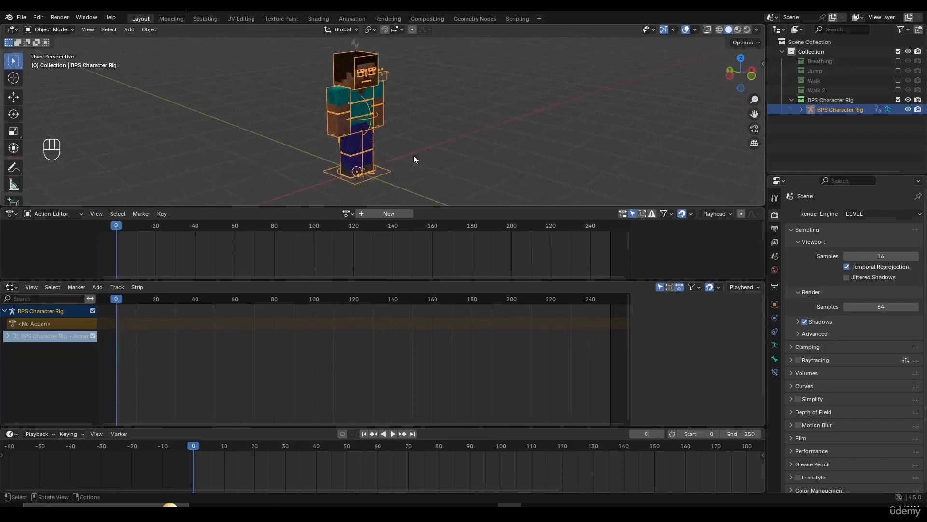
{"action": "left_click", "coordinate": [348, 213]}
{"action": "left_click", "coordinate": [358, 228]}
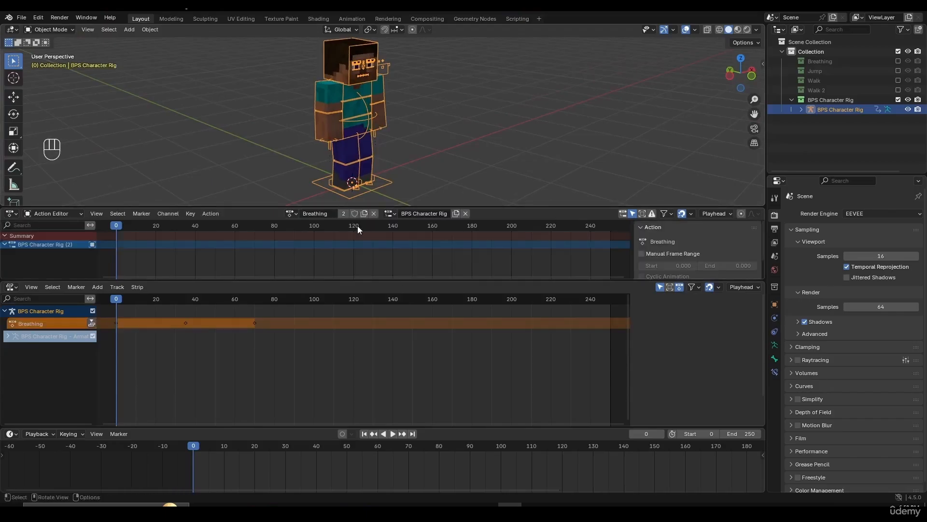
{"action": "key", "text": "space"}
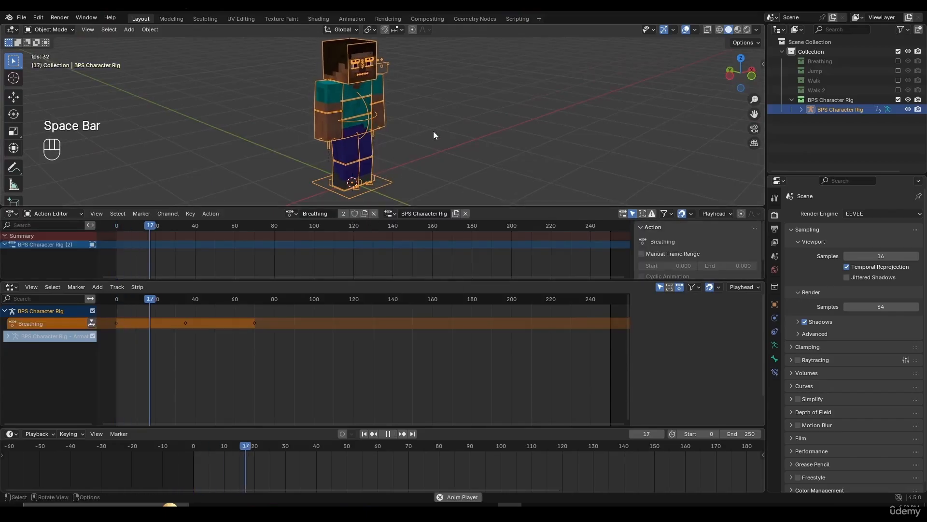
{"action": "key", "text": "space"}
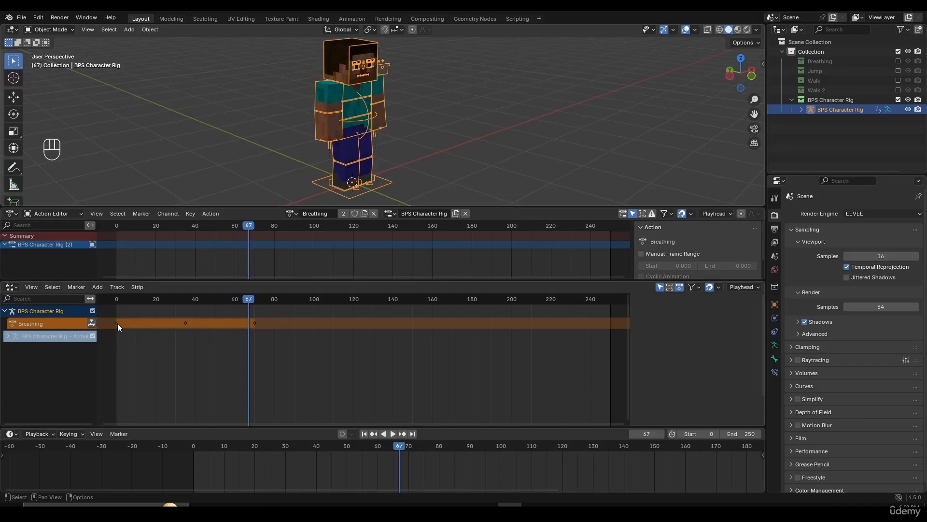
- Select the rig's Torso bone in Pose Mode to show its keyframes and set the current frame to 7
{"action": "key", "text": "ctrl+Tab"}
{"action": "scroll", "coordinate": [357, 142], "scroll_direction": "up", "scroll_amount": 3}
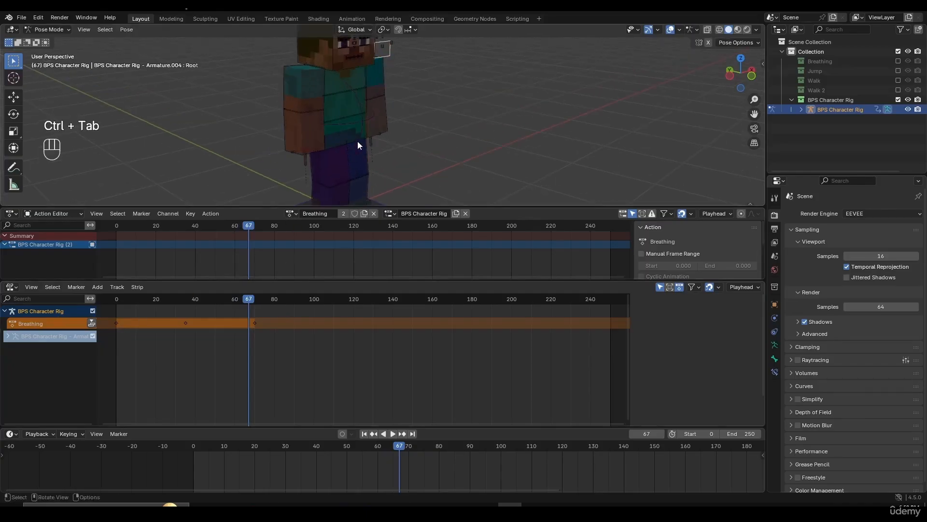
{"action": "left_click", "coordinate": [353, 86]}
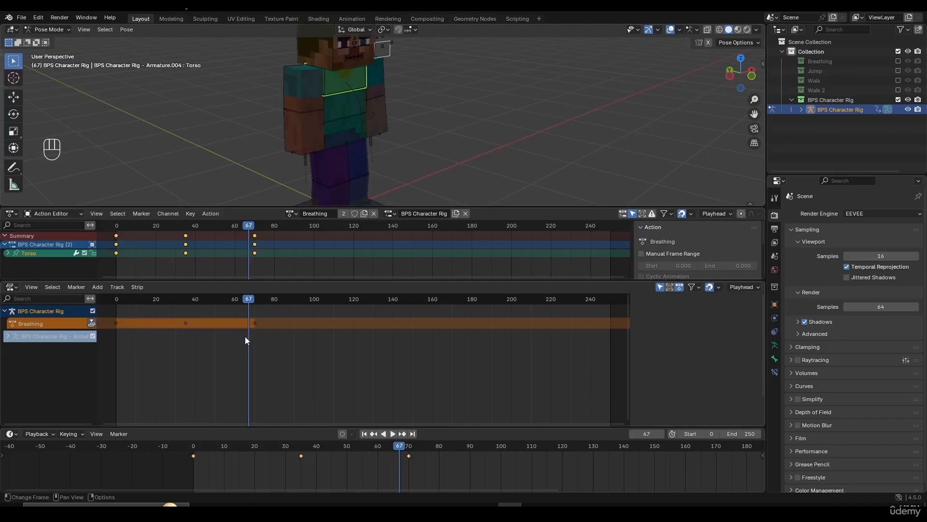
{"action": "left_click_drag", "start_coordinate": [140, 460], "coordinate": [215, 459]}
{"action": "scroll", "coordinate": [261, 470], "scroll_direction": "down", "scroll_amount": 8}
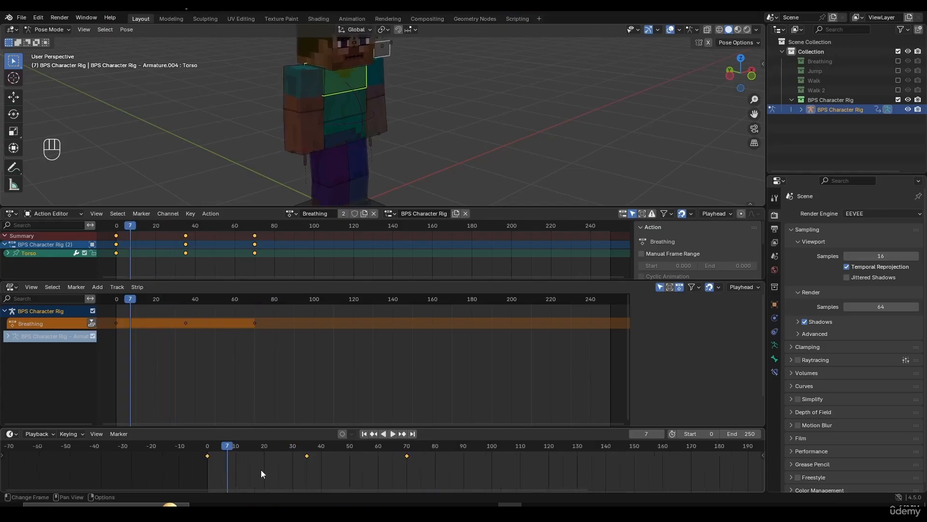
{"action": "middle_click_drag", "start_coordinate": [427, 480], "coordinate": [339, 475]}
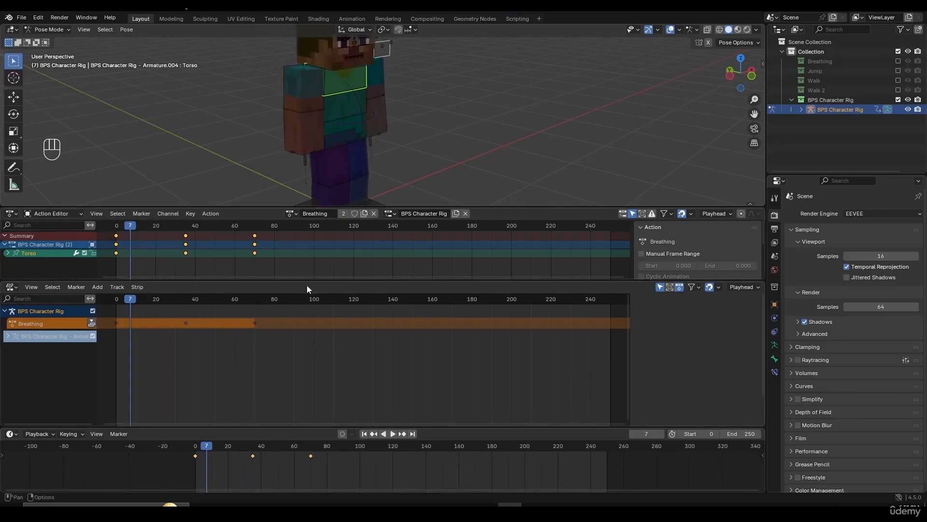
{"action": "middle_click_drag", "start_coordinate": [298, 472], "coordinate": [249, 458]}
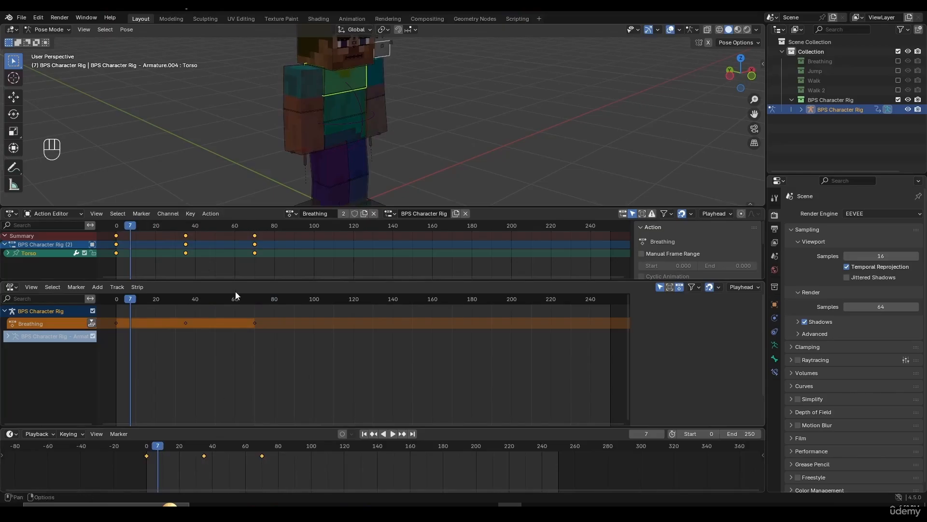
- Make the 3D viewport taller and shrink the Nonlinear Animation editor area to rebalance the animation editors
{"action": "left_click_drag", "start_coordinate": [237, 284], "coordinate": [237, 309]}
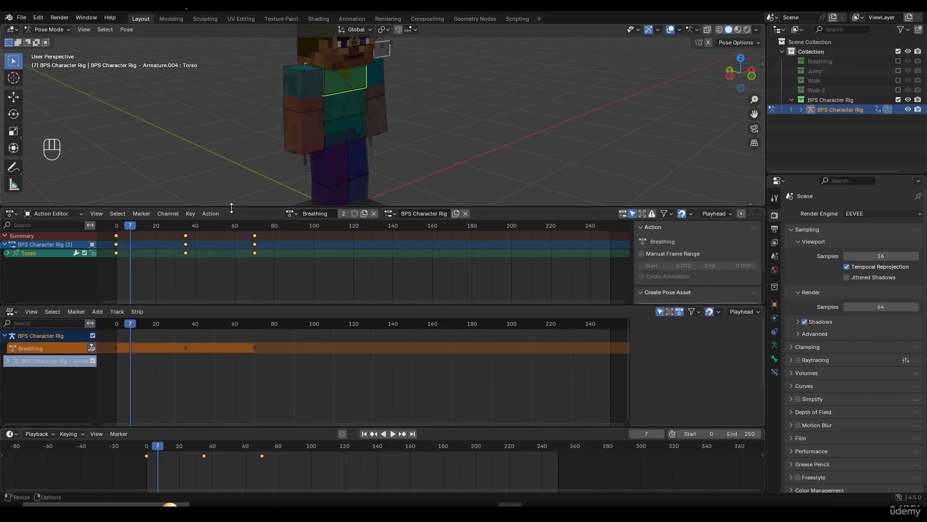
{"action": "left_click_drag", "start_coordinate": [231, 210], "coordinate": [239, 235]}
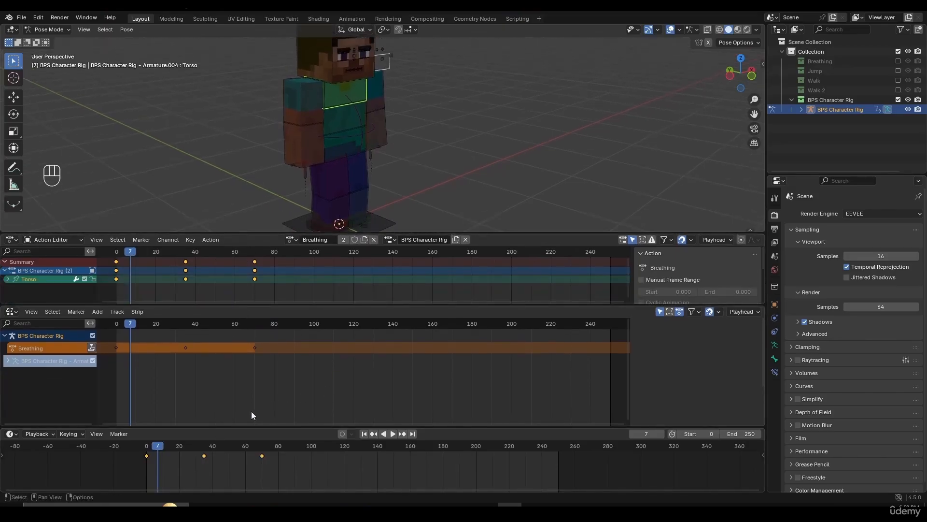
{"action": "scroll", "coordinate": [224, 471], "scroll_direction": "down", "scroll_amount": 3}
{"action": "scroll", "coordinate": [224, 470], "scroll_direction": "up", "scroll_amount": 3}
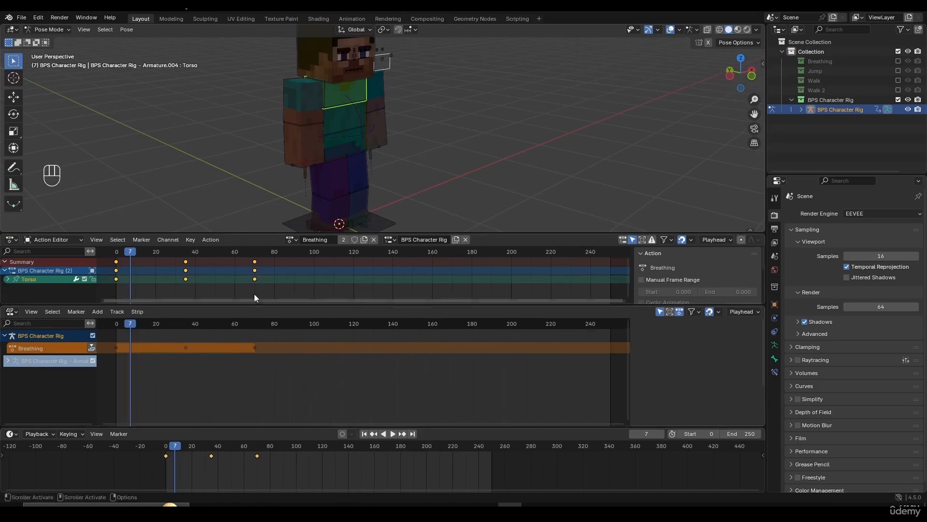
{"action": "mouse_move", "coordinate": [263, 294]}
{"action": "middle_mouse_down"}
{"action": "mouse_move", "coordinate": [286, 293]}
{"action": "mouse_move", "coordinate": [218, 284]}
{"action": "mouse_move", "coordinate": [250, 284]}
{"action": "middle_mouse_up"}
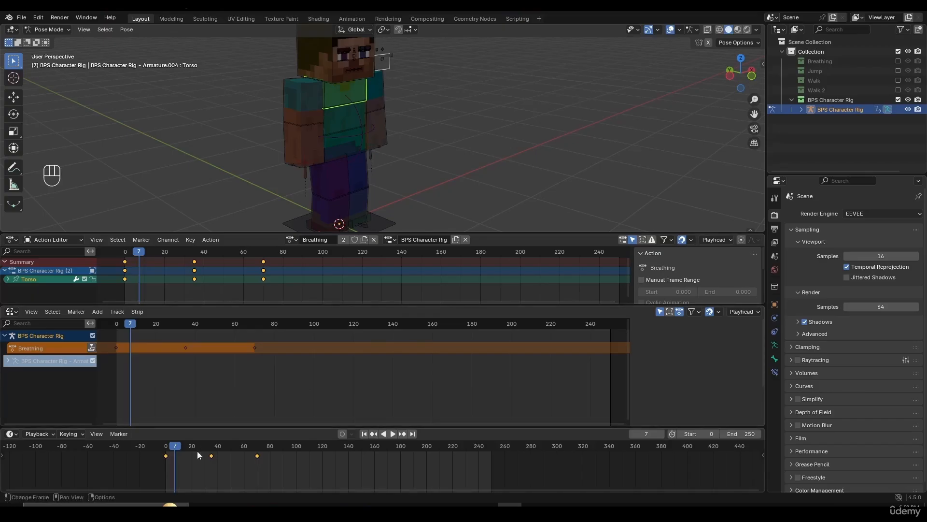
- Enable Sync Visible Range in the Timeline, Nonlinear Animation editor and Action Editor, and test the linked zoom
{"action": "scroll", "coordinate": [270, 466], "scroll_direction": "up", "scroll_amount": 2}
{"action": "left_click", "coordinate": [97, 434]}
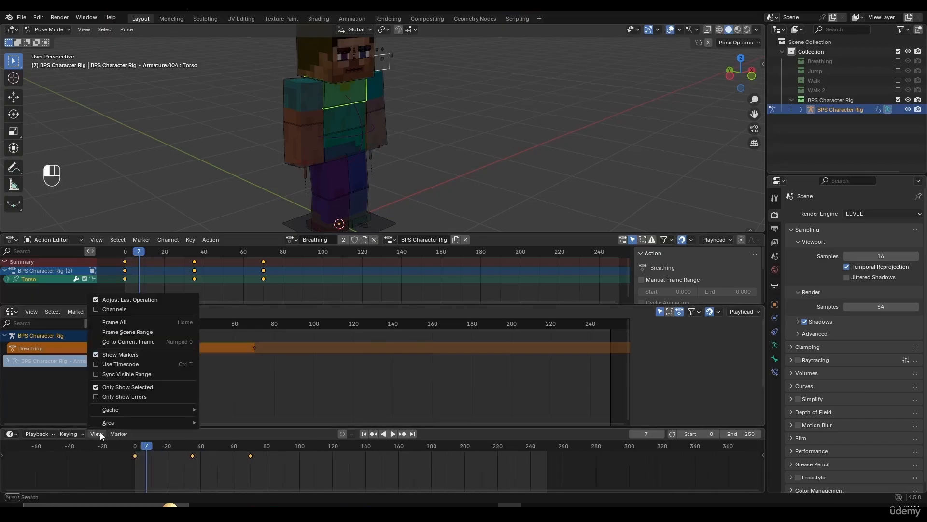
{"action": "left_click", "coordinate": [112, 375]}
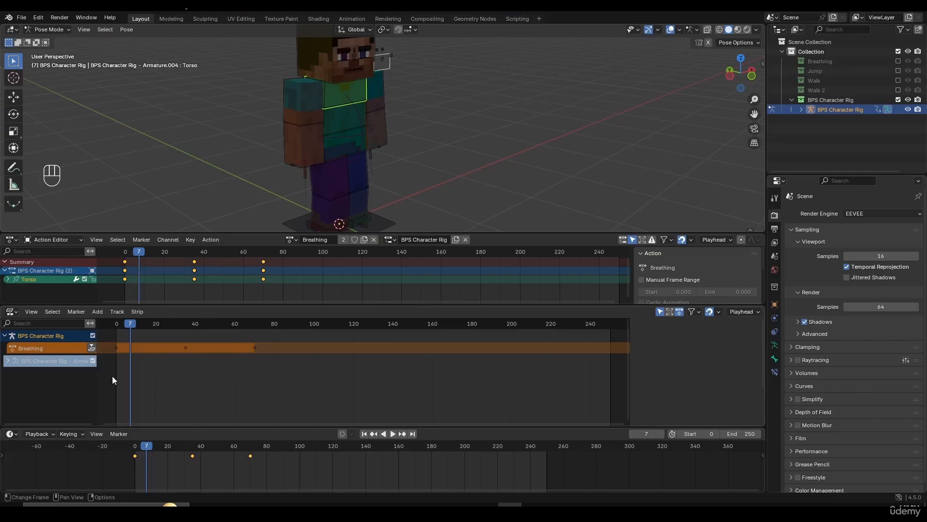
{"action": "left_click", "coordinate": [31, 311]}
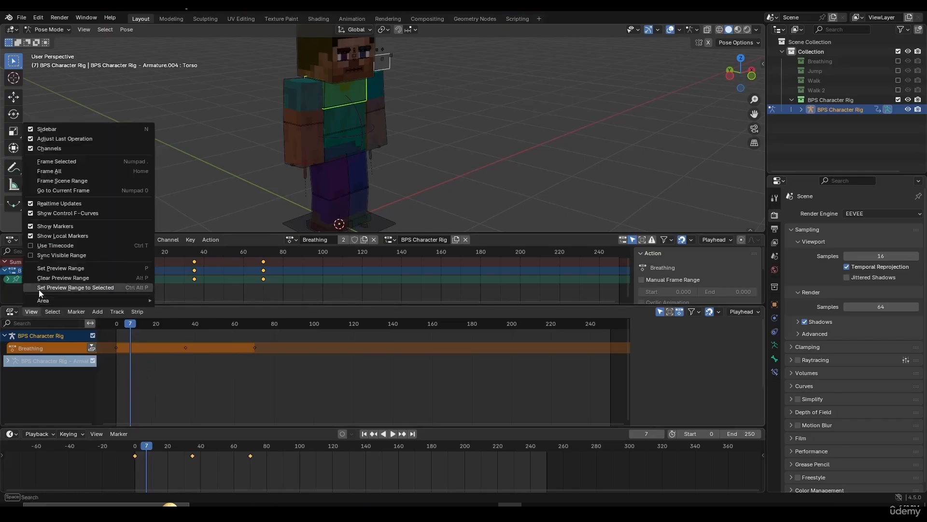
{"action": "left_click", "coordinate": [63, 256]}
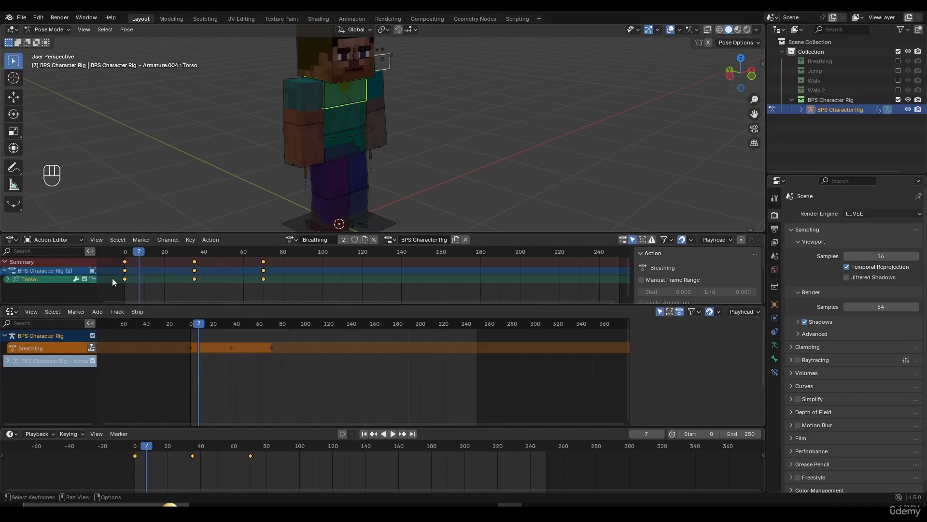
{"action": "left_click", "coordinate": [97, 239]}
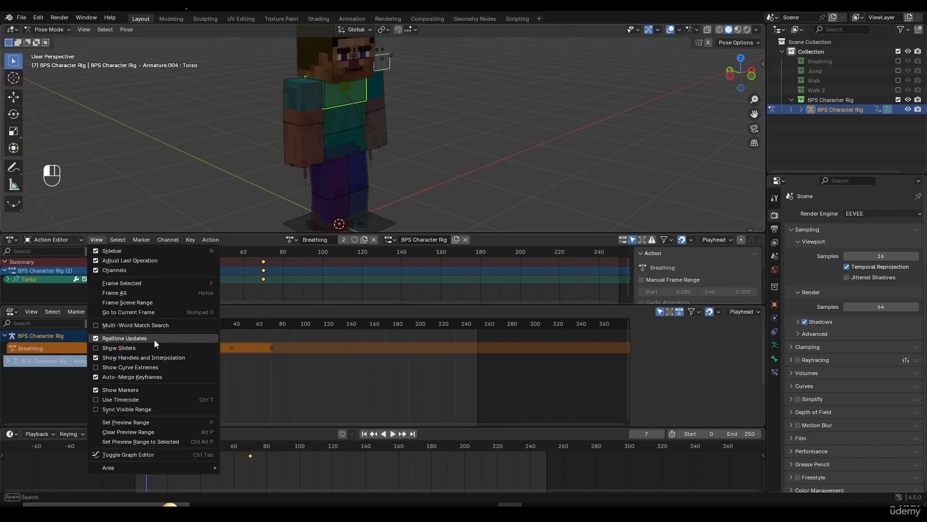
{"action": "left_click", "coordinate": [145, 409]}
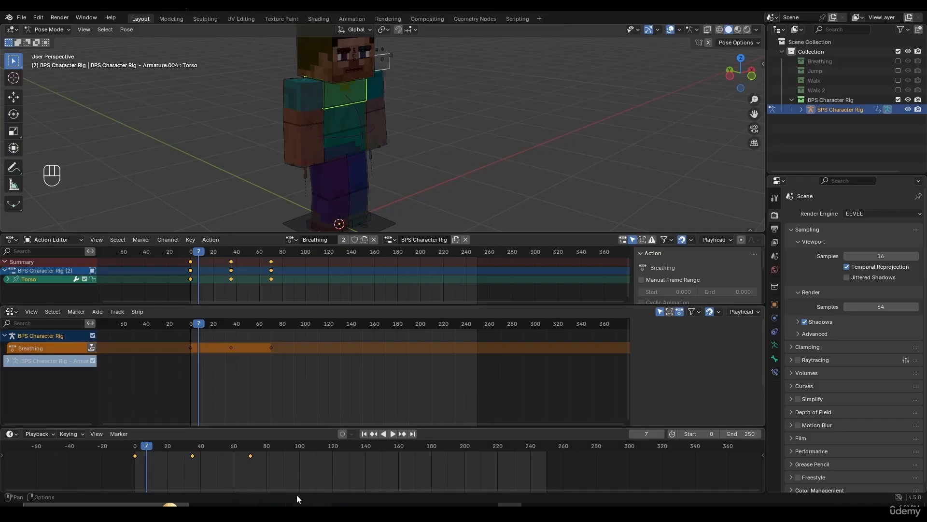
{"action": "scroll", "coordinate": [332, 457], "scroll_direction": "down", "scroll_amount": 3}
{"action": "scroll", "coordinate": [254, 475], "scroll_direction": "up", "scroll_amount": 3}
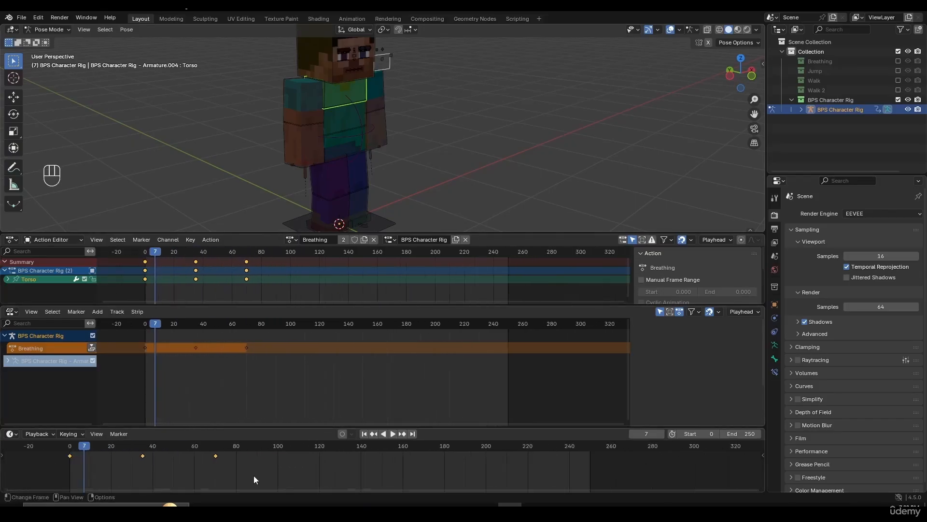
{"action": "scroll", "coordinate": [252, 450], "scroll_direction": "down", "scroll_amount": 5}
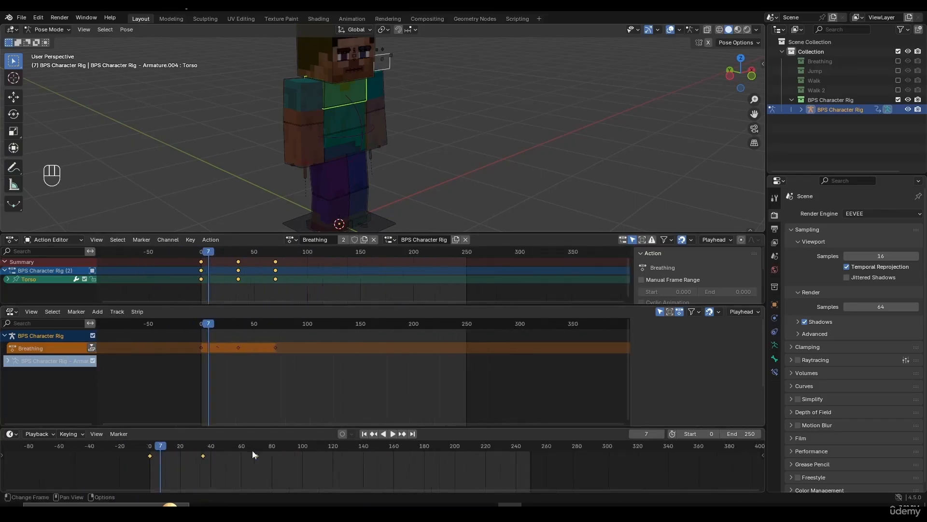
{"action": "scroll", "coordinate": [283, 466], "scroll_direction": "up", "scroll_amount": 5}
{"action": "middle_click_drag", "start_coordinate": [227, 478], "coordinate": [300, 478]}
- Toggle the Nonlinear Animation editor's sidebar off and back on, and hide the Action Editor's sidebar
{"action": "key", "text": "n"}
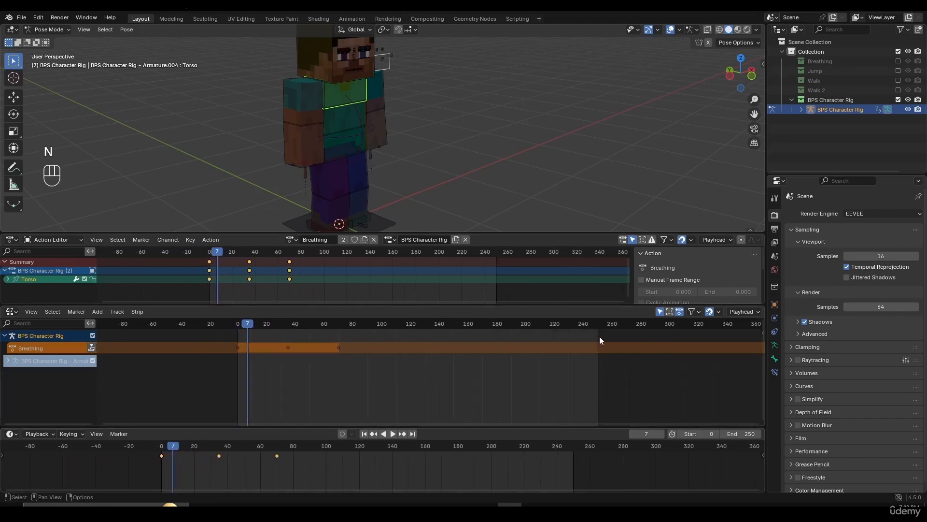
{"action": "key", "text": "n"}
{"action": "key", "text": "n"}
{"action": "key", "text": "n"}
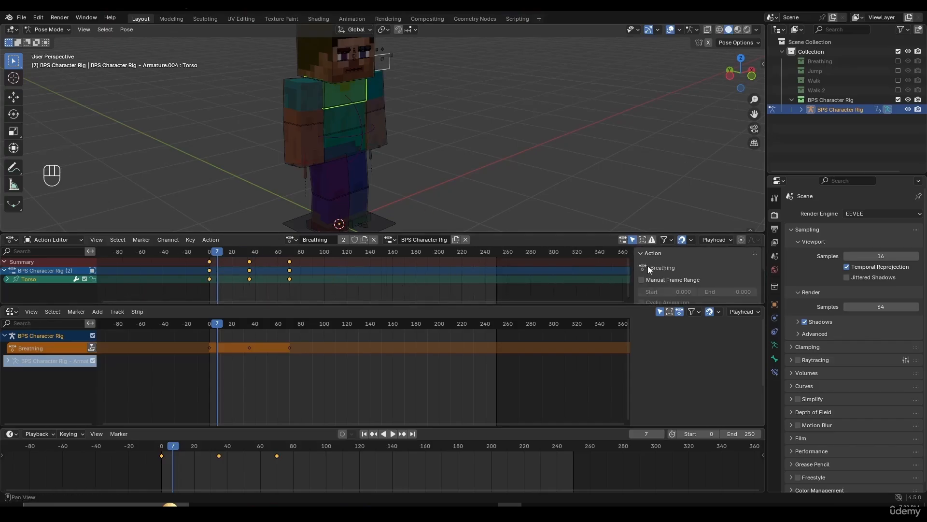
{"action": "key", "text": "n"}
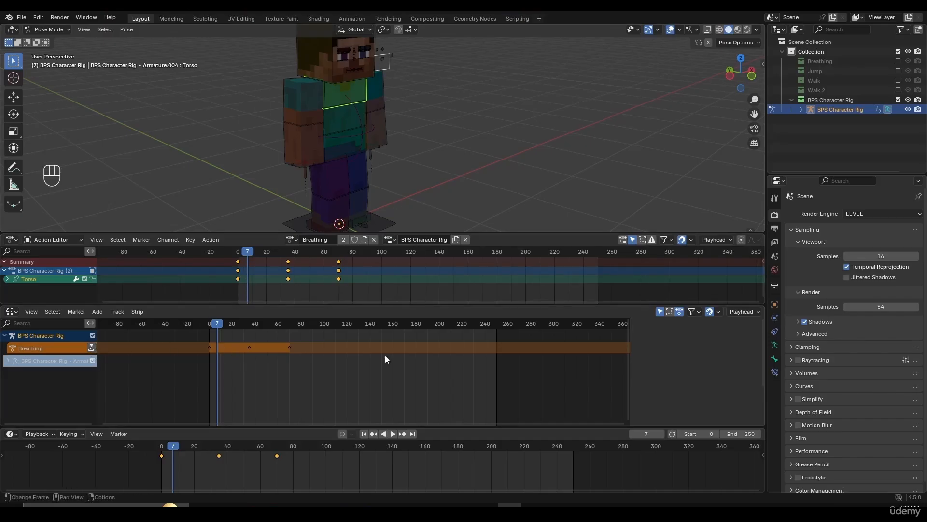
- Try pushing the Breathing action down from the Action Editor at frame 1 and undo it
{"action": "left_click", "coordinate": [239, 252]}
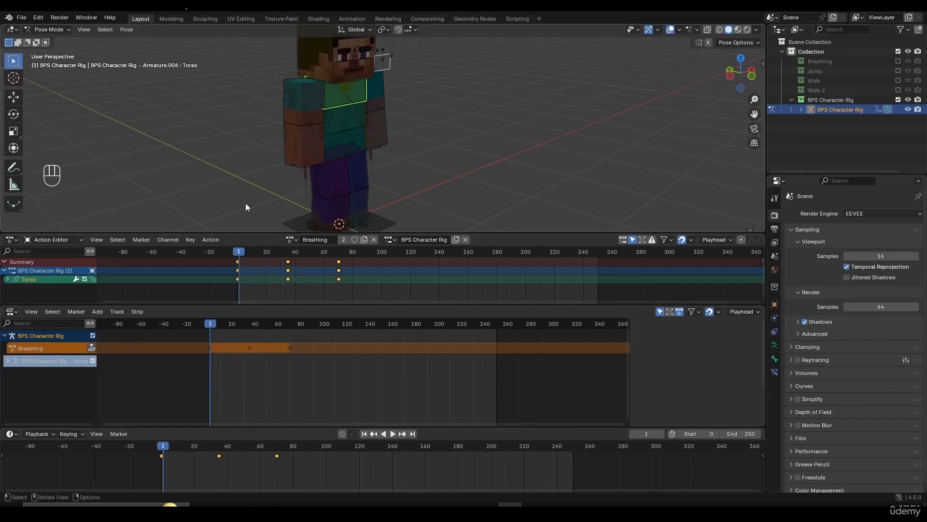
{"action": "left_click", "coordinate": [209, 239]}
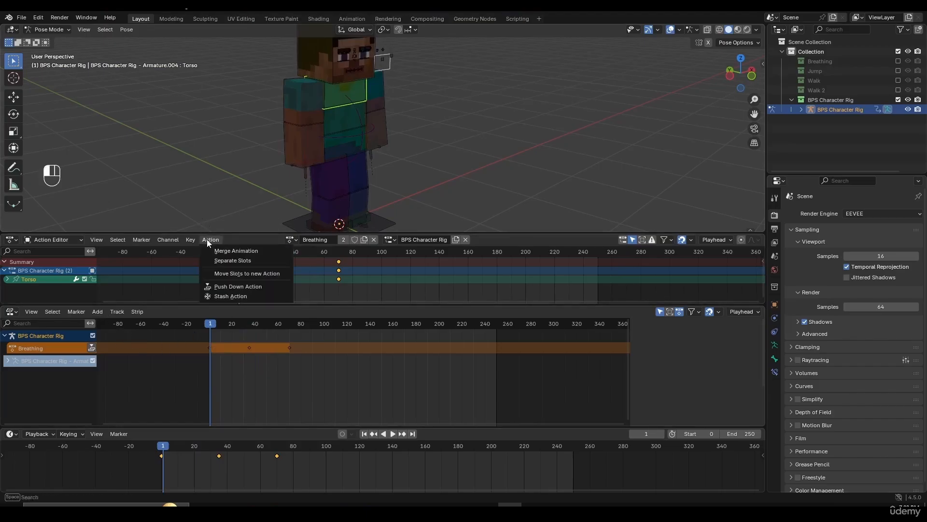
{"action": "left_click", "coordinate": [226, 288]}
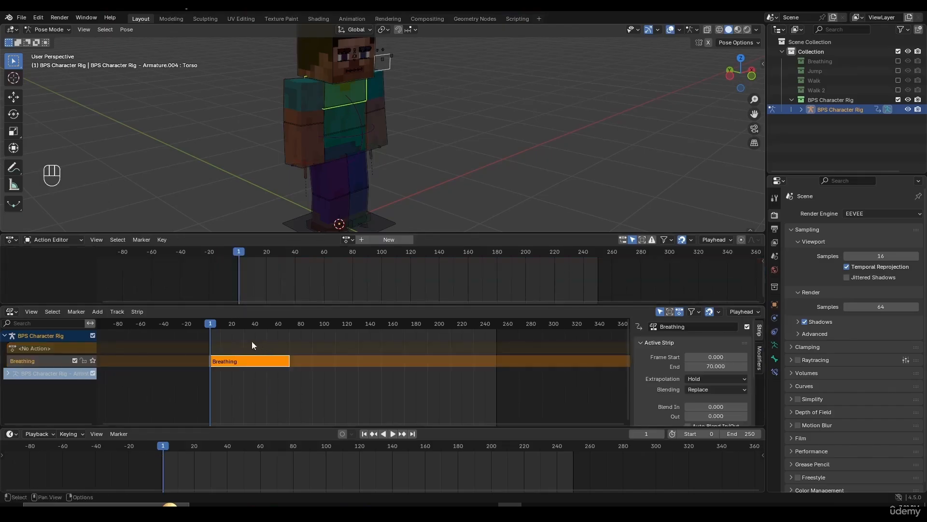
{"action": "key", "text": "Tab"}
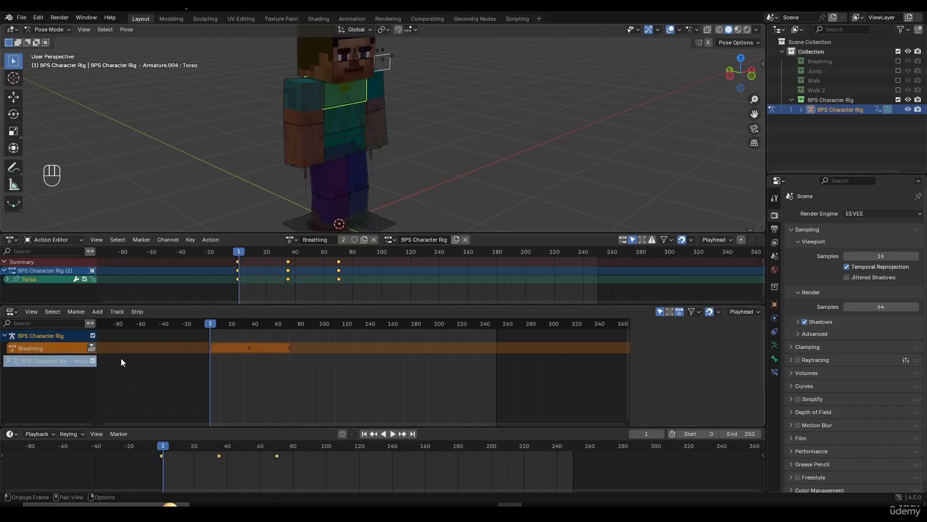
- Push the Breathing action down into a strip from its Nonlinear Animation track and play it back from frame 0
{"action": "left_click", "coordinate": [92, 348]}
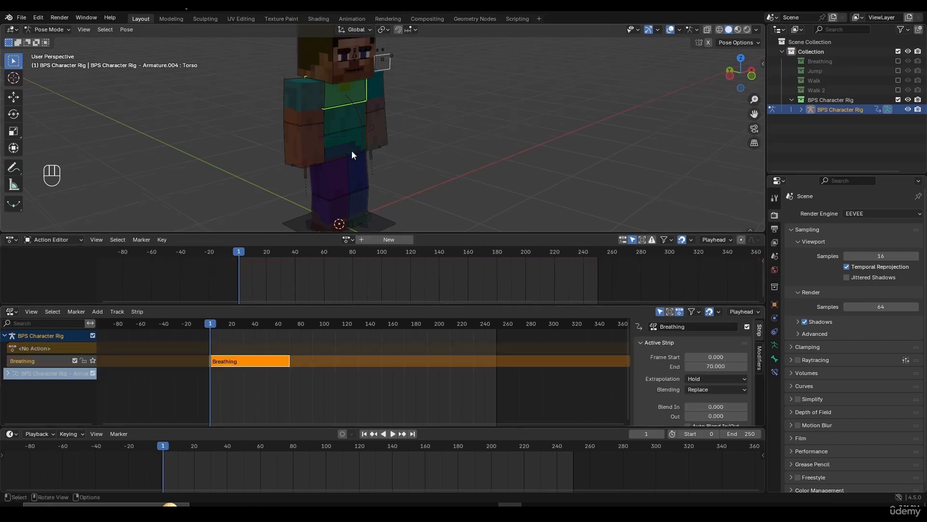
{"action": "middle_click_drag", "start_coordinate": [352, 151], "coordinate": [343, 171]}
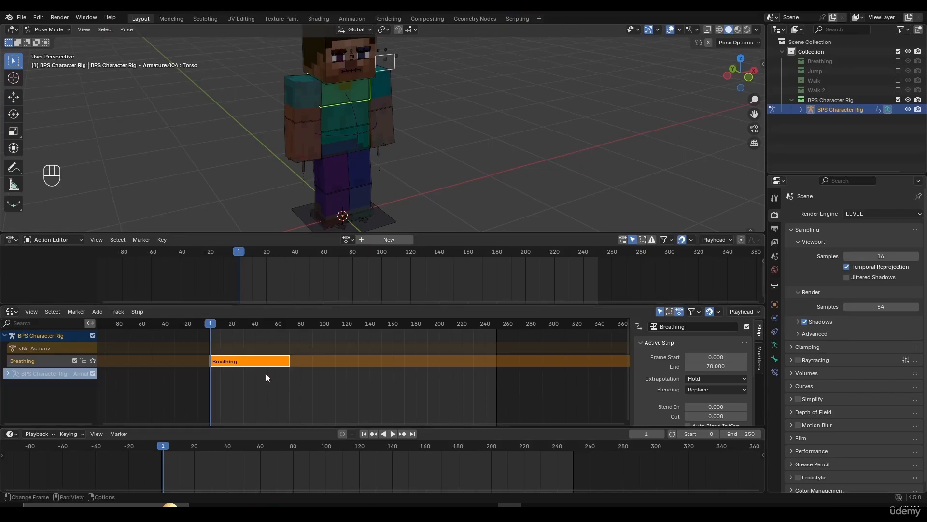
{"action": "scroll", "coordinate": [246, 363], "scroll_direction": "up", "scroll_amount": 3}
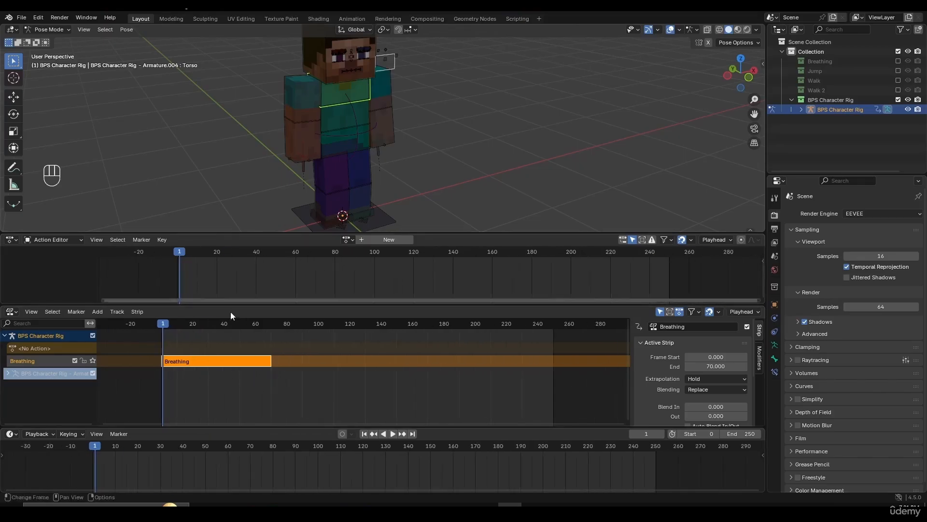
{"action": "key", "text": "space"}
{"action": "left_click_drag", "start_coordinate": [173, 324], "coordinate": [161, 344]}
{"action": "key", "text": "space"}
{"action": "middle_click_drag", "start_coordinate": [356, 135], "coordinate": [400, 131]}
{"action": "scroll", "coordinate": [402, 133], "scroll_direction": "up", "scroll_amount": 2}
{"action": "key", "text": "space"}
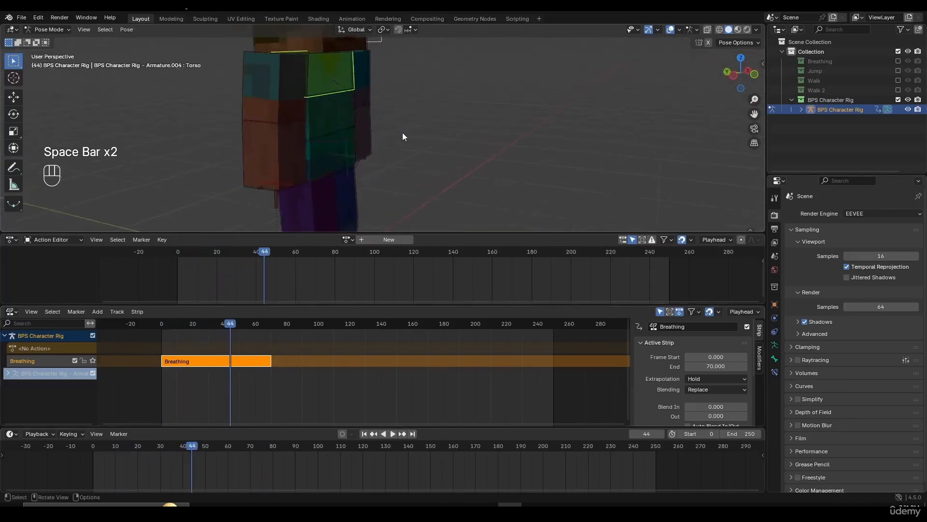
- Try moving the Torso bone at frame 36 with the Breathing action stored as a strip, and cancel the move
{"action": "scroll", "coordinate": [402, 133], "scroll_direction": "up", "scroll_amount": 1}
{"action": "scroll", "coordinate": [257, 340], "scroll_direction": "up", "scroll_amount": 1}
{"action": "middle_click_drag", "start_coordinate": [213, 352], "coordinate": [286, 354]}
{"action": "mouse_move", "coordinate": [272, 325]}
{"action": "left_mouse_down"}
{"action": "mouse_move", "coordinate": [239, 326]}
{"action": "mouse_move", "coordinate": [268, 331]}
{"action": "left_mouse_up"}
{"action": "middle_click_drag", "start_coordinate": [412, 100], "coordinate": [386, 178]}
{"action": "key", "text": "g"}
{"action": "right_click", "coordinate": [375, 124]}
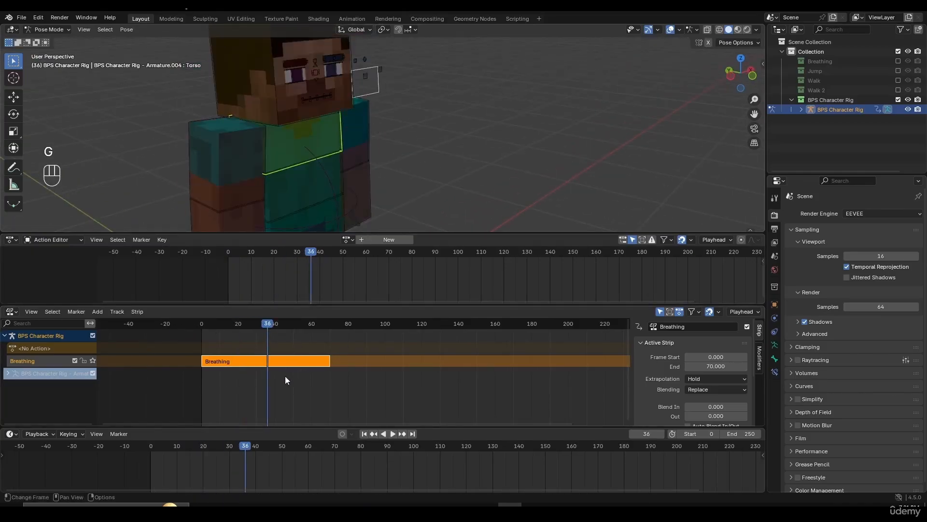
- Enter tweak mode on the Breathing strip in the Nonlinear Animation editor
{"action": "key", "text": "Tab"}
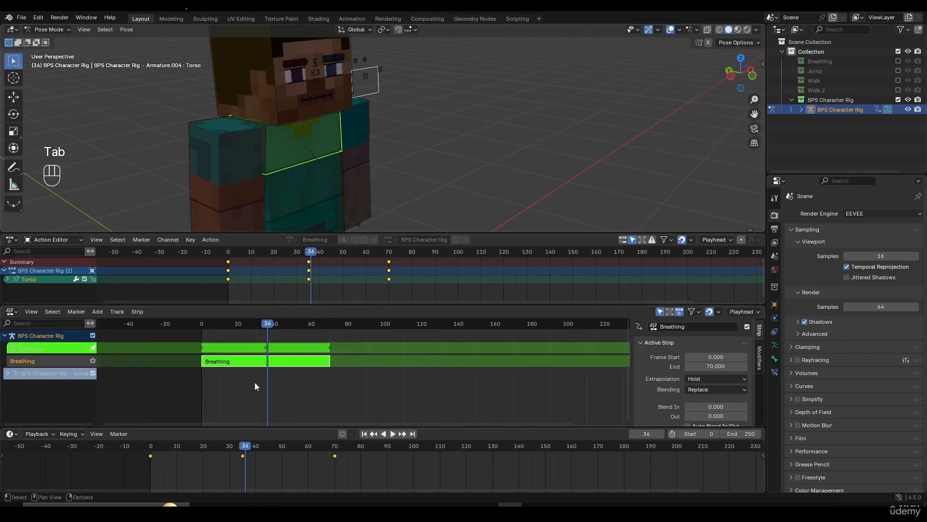
- Go to frame 35 in the tweaked Breathing action and turn on auto keying
{"action": "left_click", "coordinate": [299, 252]}
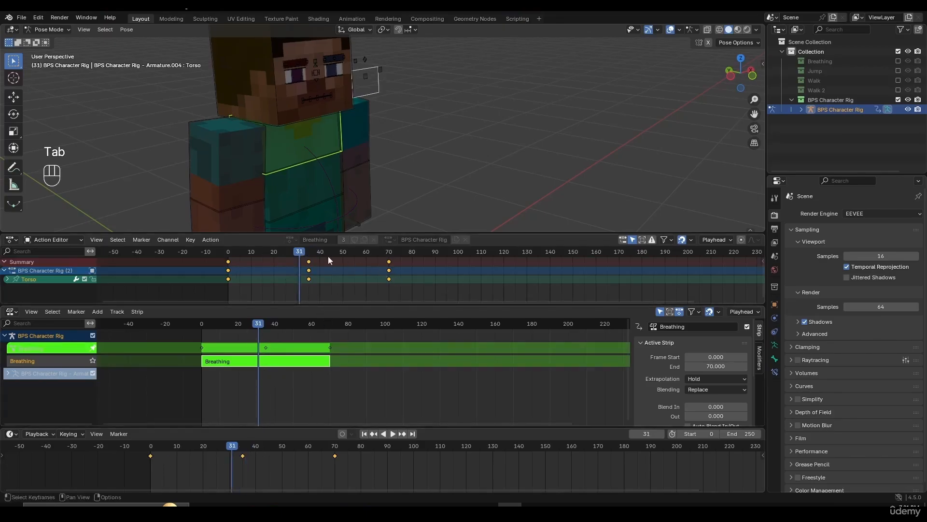
{"action": "left_click", "coordinate": [309, 252]}
{"action": "scroll", "coordinate": [335, 170], "scroll_direction": "up", "scroll_amount": 2}
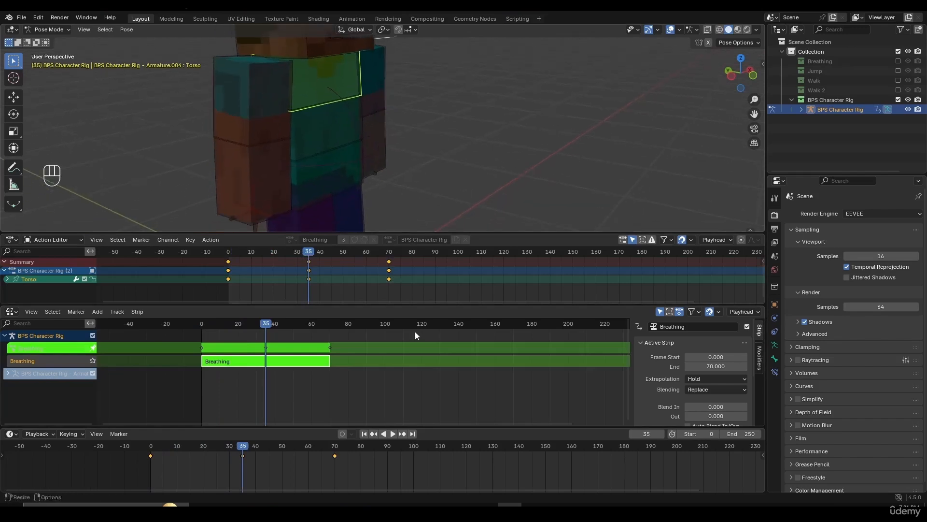
{"action": "left_click", "coordinate": [342, 434]}
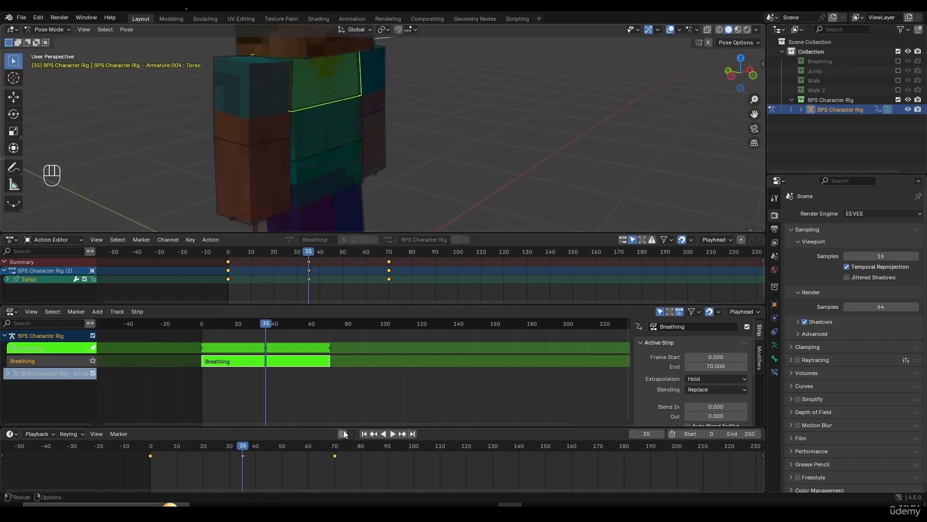
{"action": "left_click", "coordinate": [69, 435]}
{"action": "left_click", "coordinate": [65, 399]}
{"action": "left_click", "coordinate": [73, 435]}
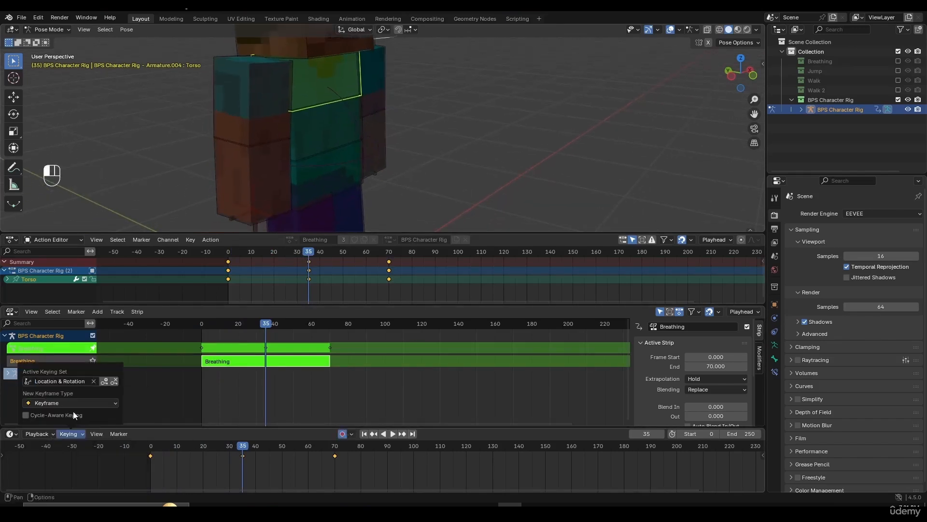
- Rotate the Torso bone about the global X axis, move it along Z at frame 35, and play the edited action
{"action": "middle_click_drag", "start_coordinate": [320, 194], "coordinate": [351, 203]}
{"action": "key", "text": "r"}
{"action": "key", "text": "x"}
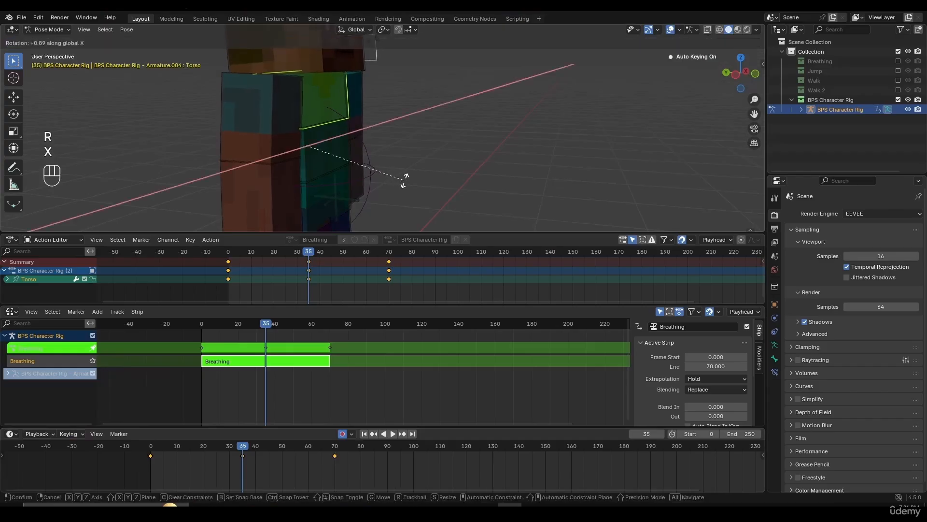
{"action": "left_click", "coordinate": [405, 180]}
{"action": "key", "text": "g"}
{"action": "key", "text": "z"}
{"action": "left_click", "coordinate": [366, 194]}
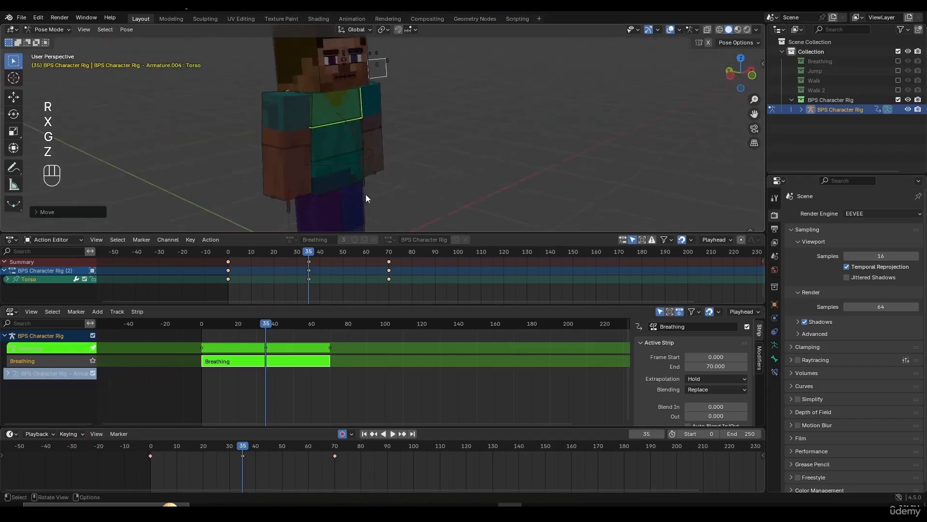
{"action": "left_click", "coordinate": [233, 252]}
{"action": "key", "text": "space"}
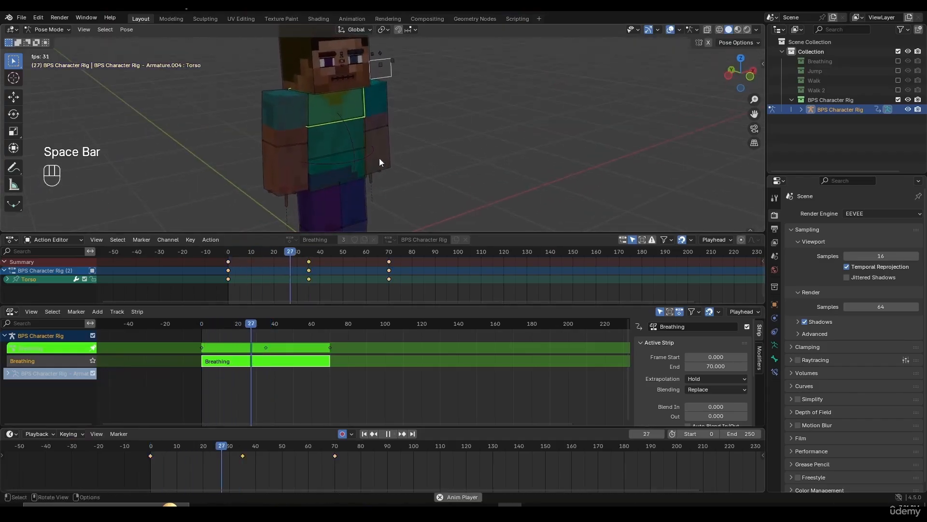
{"action": "key", "text": "space"}
- Exit tweak mode on the Breathing strip and play it back from frame 0
{"action": "key", "text": "Tab"}
{"action": "key", "text": "Tab"}
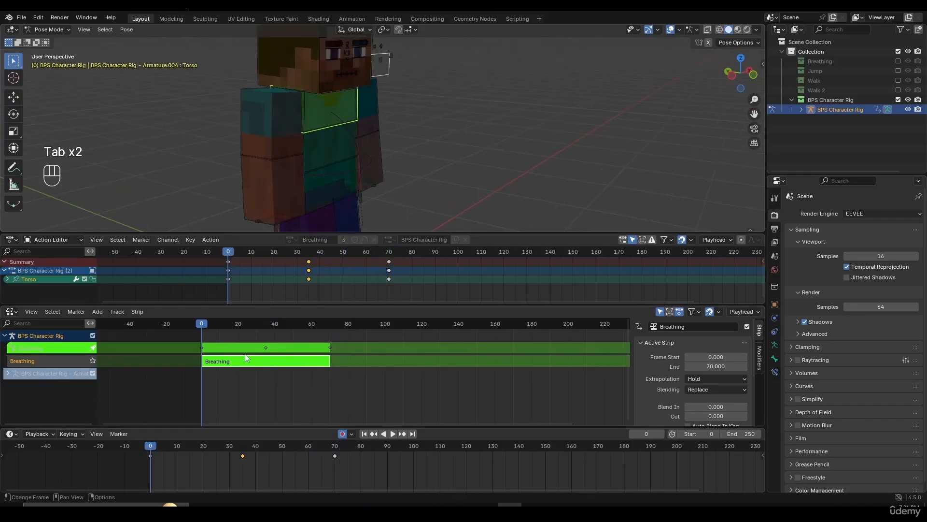
{"action": "key", "text": "Tab"}
{"action": "key", "text": "space"}
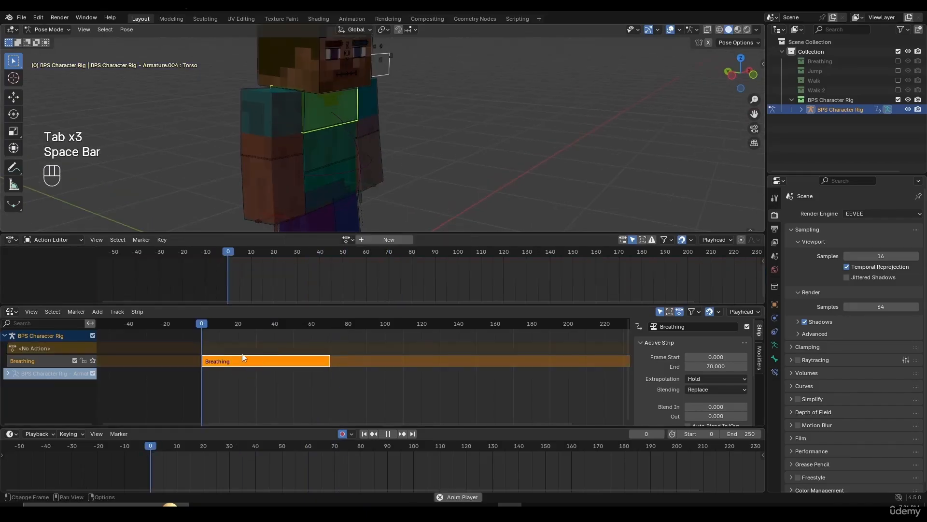
{"action": "mouse_move", "coordinate": [202, 325]}
{"action": "left_mouse_down"}
{"action": "mouse_move", "coordinate": [294, 340]}
{"action": "mouse_move", "coordinate": [201, 340]}
{"action": "left_mouse_up"}
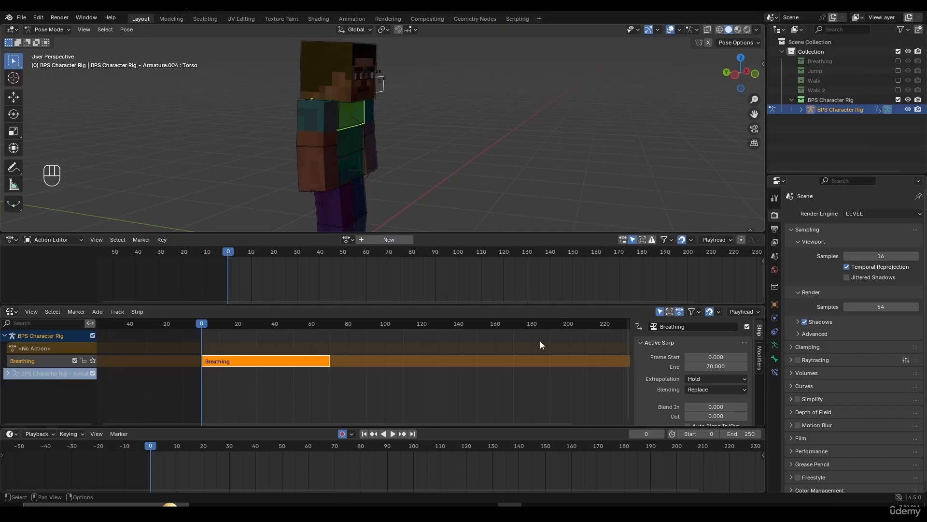
- Enlarge the Nonlinear Animation editor upward over the Action Editor, keeping its strip properties sidebar shown
{"action": "key", "text": "n"}
{"action": "key", "text": "n"}
{"action": "left_click_drag", "start_coordinate": [622, 307], "coordinate": [640, 250]}
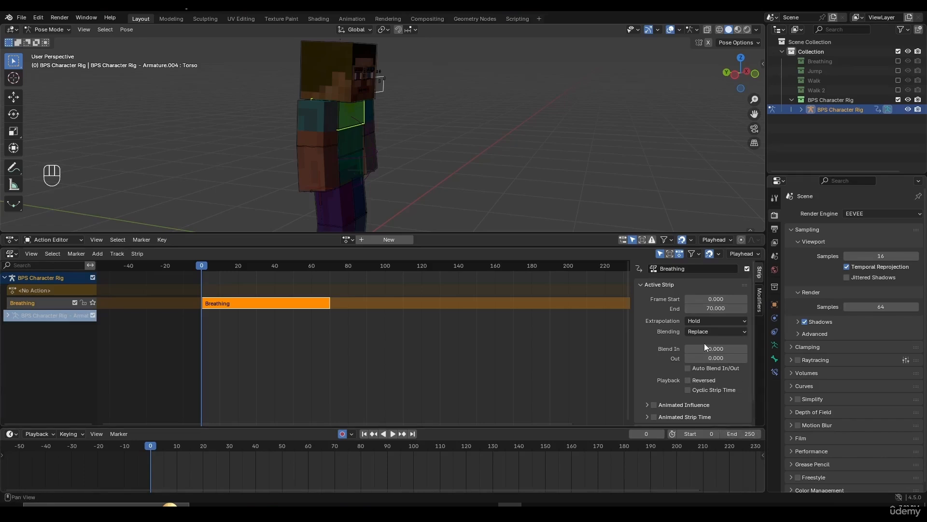
- Expand the Breathing strip's Action Clip and Action settings and review its strip properties
{"action": "scroll", "coordinate": [681, 338], "scroll_direction": "down", "scroll_amount": 1}
{"action": "scroll", "coordinate": [679, 343], "scroll_direction": "up", "scroll_amount": 1}
{"action": "scroll", "coordinate": [710, 369], "scroll_direction": "down", "scroll_amount": 1}
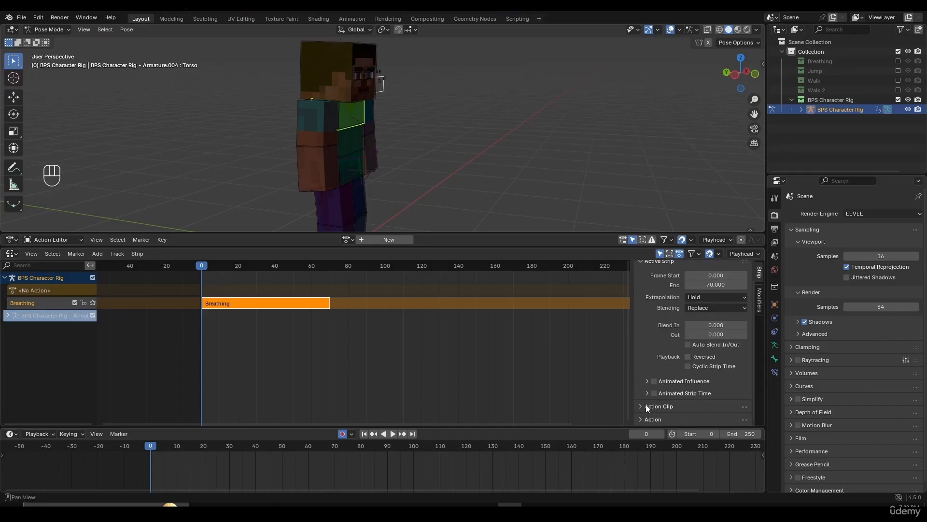
{"action": "scroll", "coordinate": [689, 336], "scroll_direction": "down", "scroll_amount": 4}
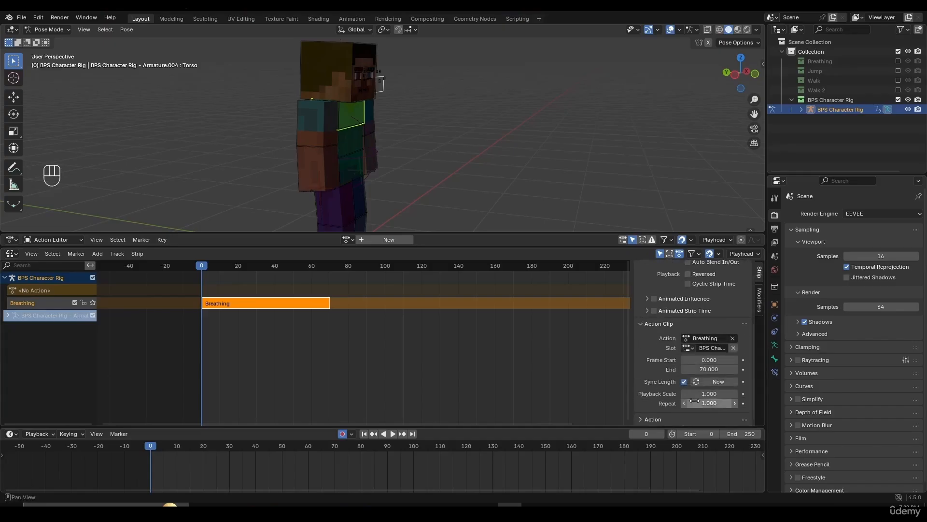
{"action": "left_click", "coordinate": [653, 419]}
{"action": "scroll", "coordinate": [679, 372], "scroll_direction": "down", "scroll_amount": 2}
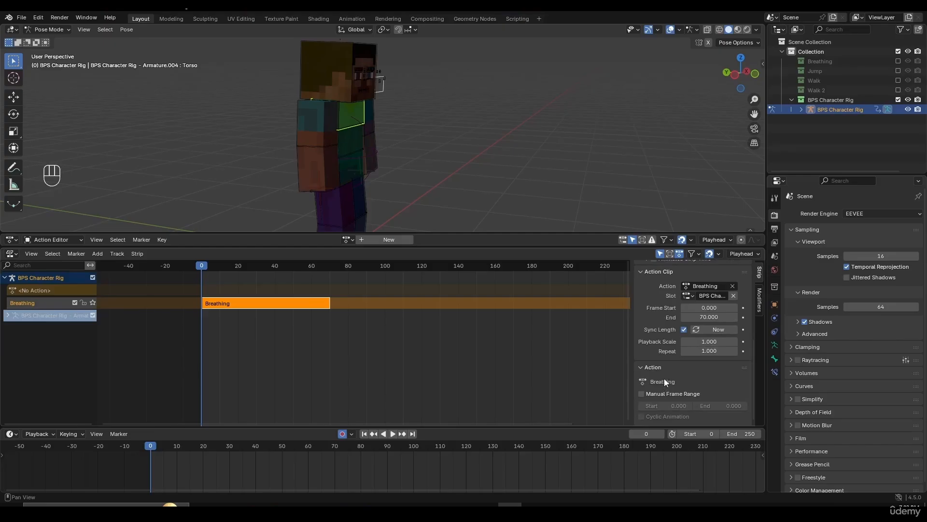
{"action": "scroll", "coordinate": [664, 379], "scroll_direction": "up", "scroll_amount": 7}
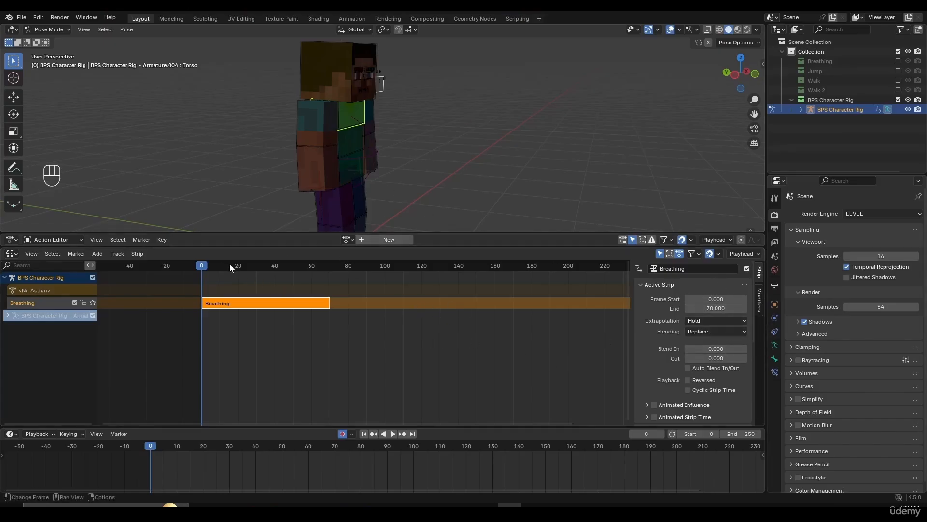
- Set the Breathing strip's playback scale to 2 and play it back from frame 0
{"action": "left_click_drag", "start_coordinate": [230, 265], "coordinate": [202, 275]}
{"action": "scroll", "coordinate": [705, 313], "scroll_direction": "down", "scroll_amount": 5}
{"action": "scroll", "coordinate": [701, 310], "scroll_direction": "down", "scroll_amount": 1}
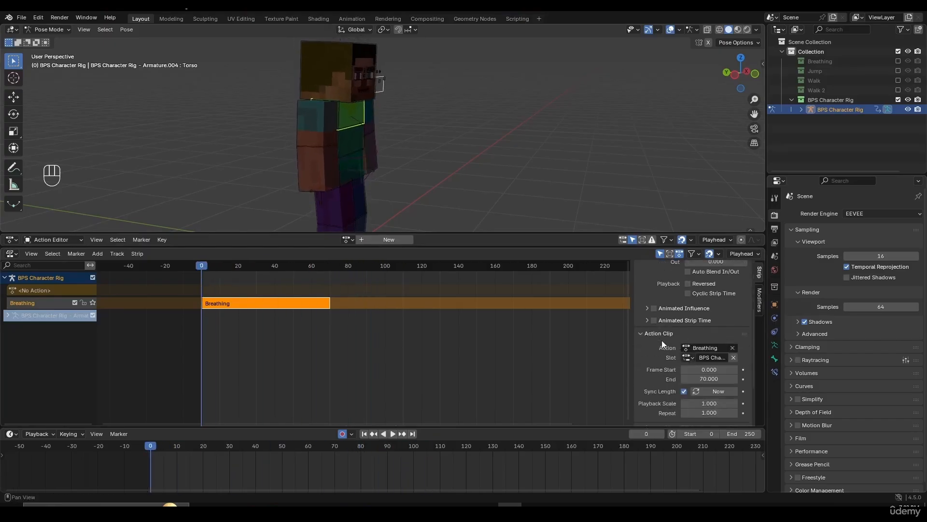
{"action": "left_click", "coordinate": [661, 339]}
{"action": "left_click", "coordinate": [661, 351]}
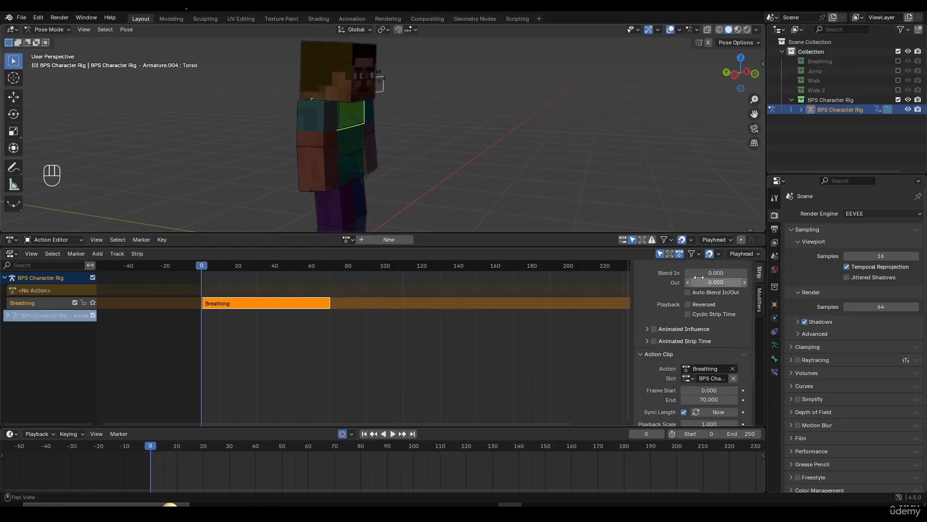
{"action": "scroll", "coordinate": [671, 300], "scroll_direction": "down", "scroll_amount": 3}
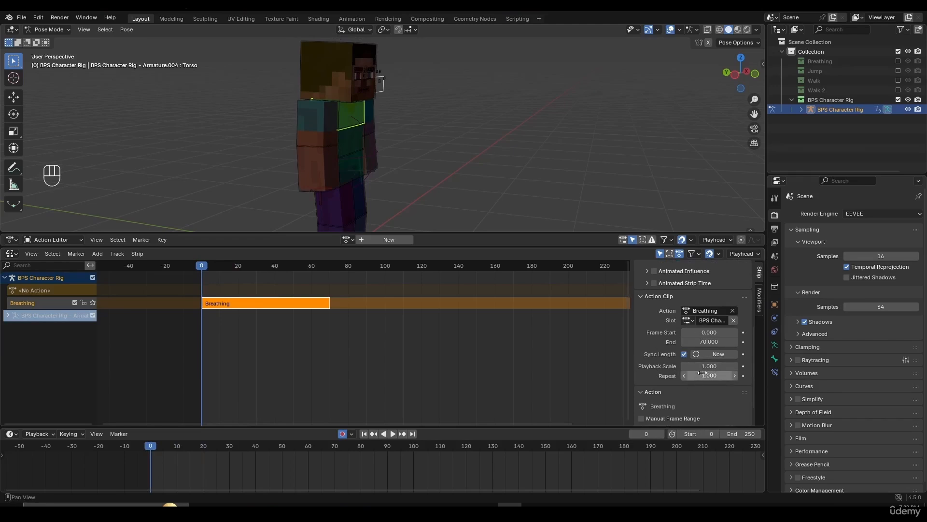
{"action": "mouse_move", "coordinate": [705, 366]}
{"action": "left_mouse_down"}
{"action": "mouse_move", "coordinate": [749, 365]}
{"action": "mouse_move", "coordinate": [710, 365]}
{"action": "left_mouse_up"}
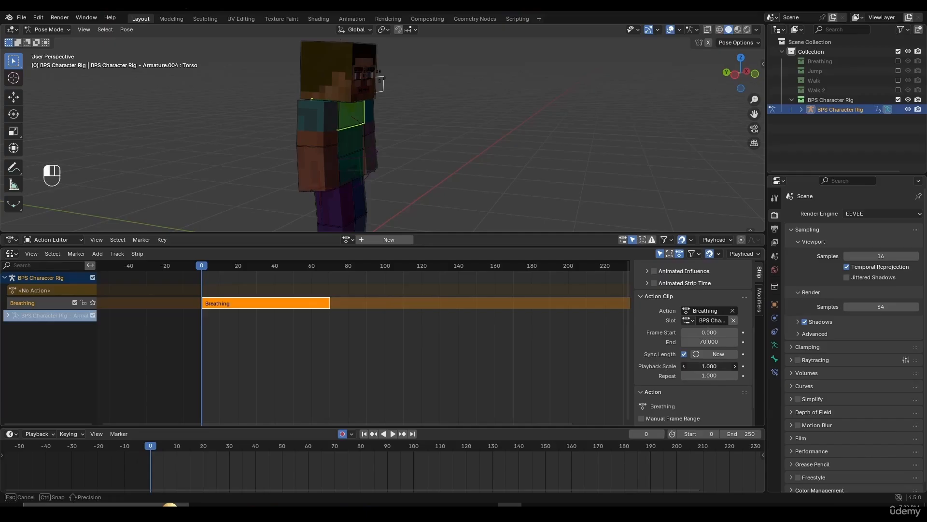
{"action": "left_click", "coordinate": [709, 366]}
{"action": "key", "text": "Return"}
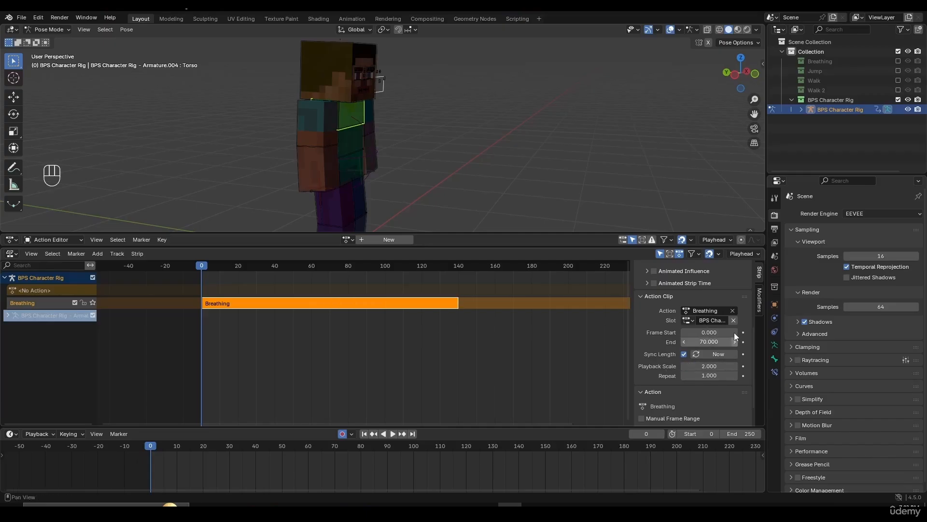
{"action": "key", "text": "space"}
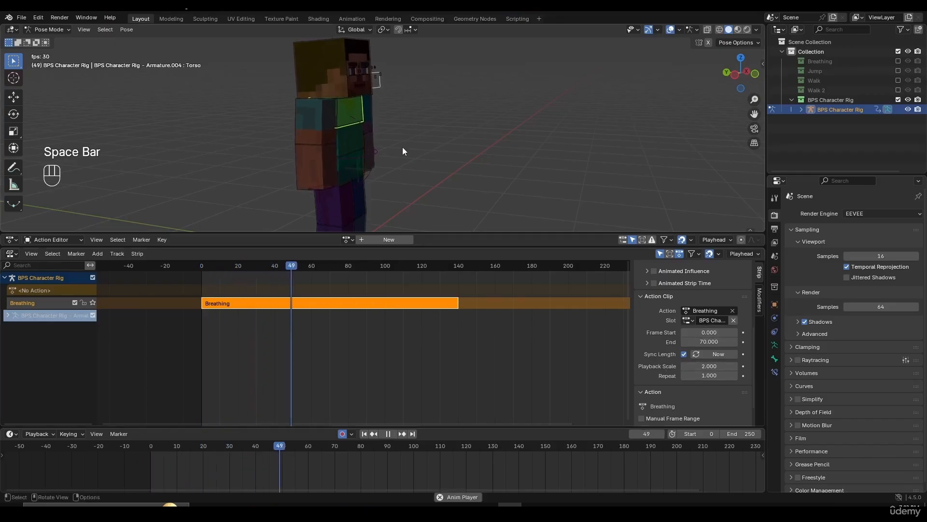
{"action": "key", "text": "space"}
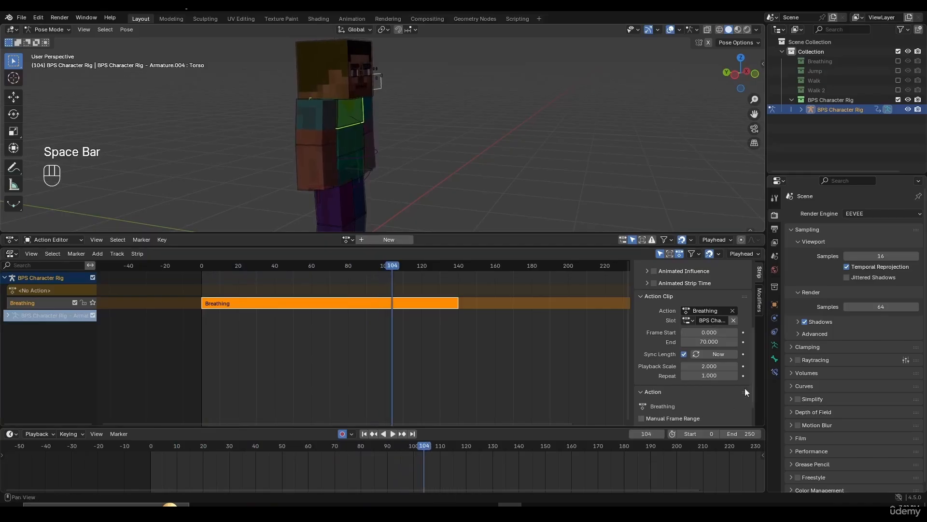
- Set the Breathing strip's playback scale to 0.5 and play it back from frame 0
{"action": "left_click", "coordinate": [716, 367]}
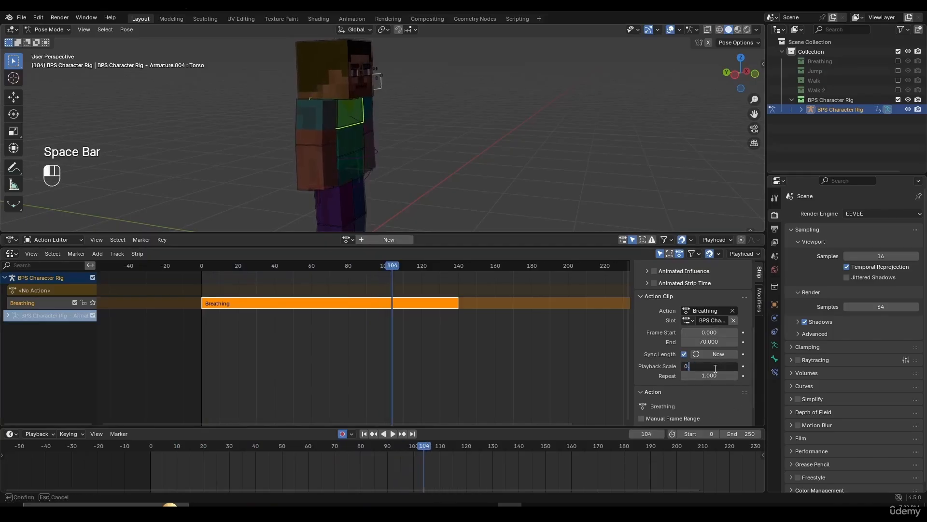
{"action": "type", "text": "0.5"}
{"action": "key", "text": "Return"}
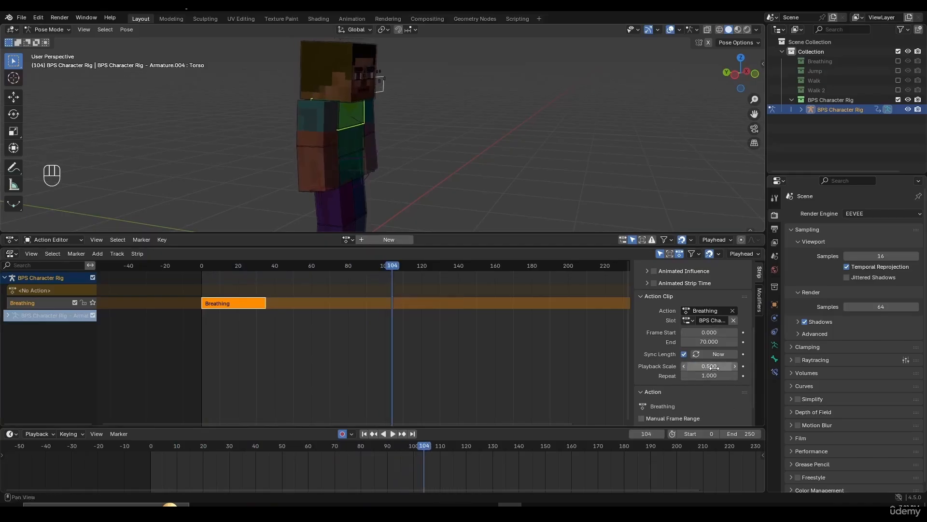
{"action": "left_click", "coordinate": [199, 267]}
{"action": "key", "text": "space"}
{"action": "key", "text": "space"}
{"action": "key", "text": "space"}
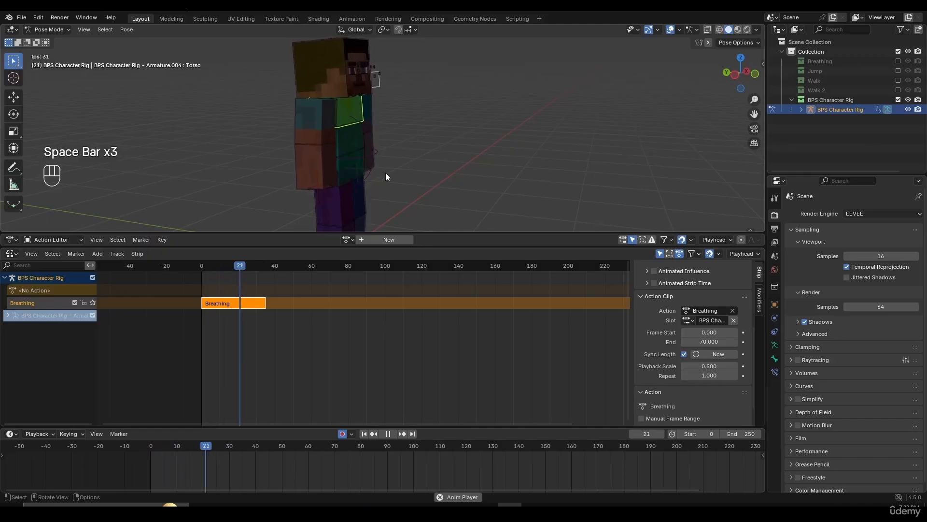
{"action": "key", "text": "space"}
- Set the Breathing strip's playback scale to 1 and its repeat count to 2, returning to frame 0
{"action": "left_click", "coordinate": [688, 367]}
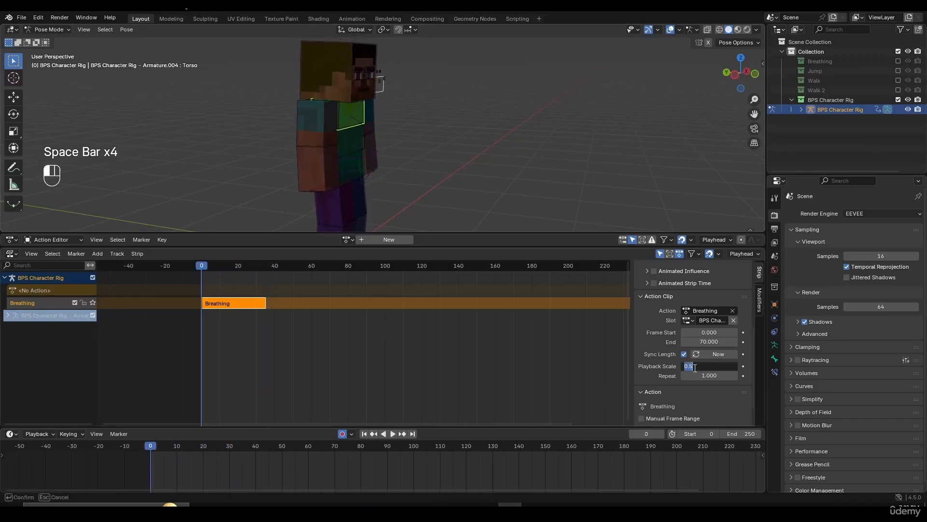
{"action": "type", "text": "1"}
{"action": "key", "text": "Return"}
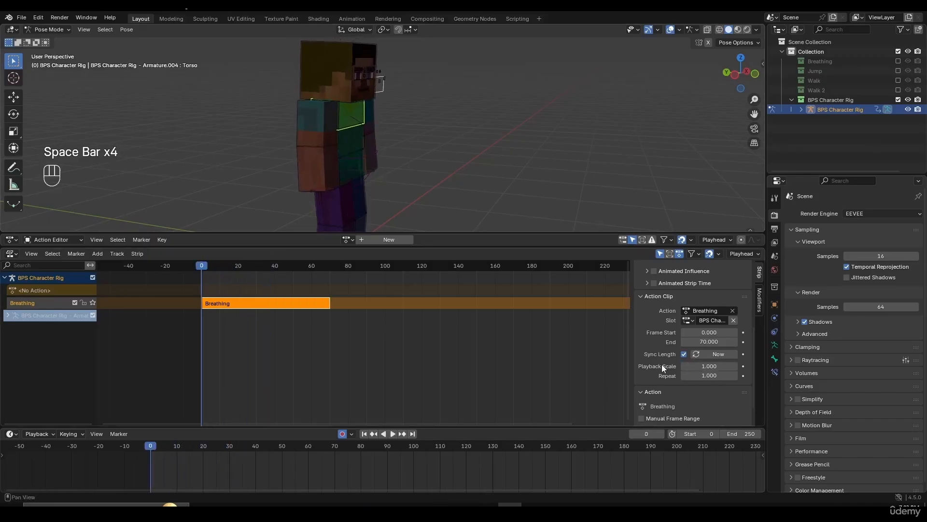
{"action": "left_click", "coordinate": [705, 374]}
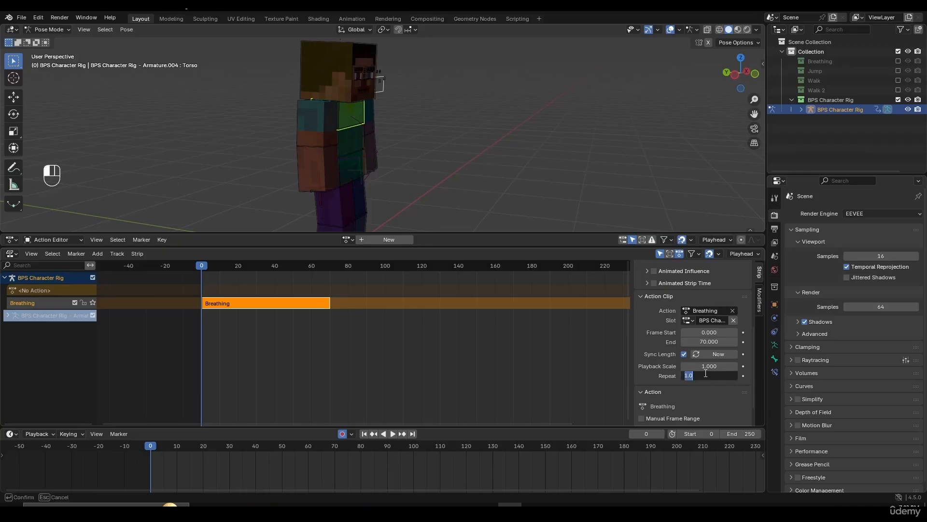
{"action": "type", "text": "2"}
{"action": "key", "text": "Return"}
{"action": "left_click_drag", "start_coordinate": [213, 265], "coordinate": [202, 285]}
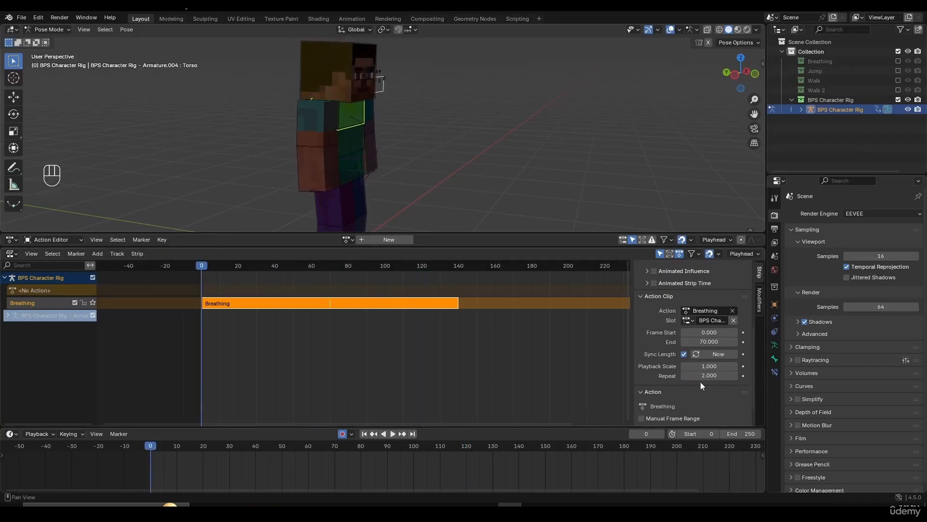
- Set the Breathing strip's repeat count to 4 and play back the repeated animation
{"action": "left_click_drag", "start_coordinate": [700, 381], "coordinate": [720, 376]}
{"action": "key", "text": "space"}
{"action": "scroll", "coordinate": [382, 297], "scroll_direction": "down", "scroll_amount": 3}
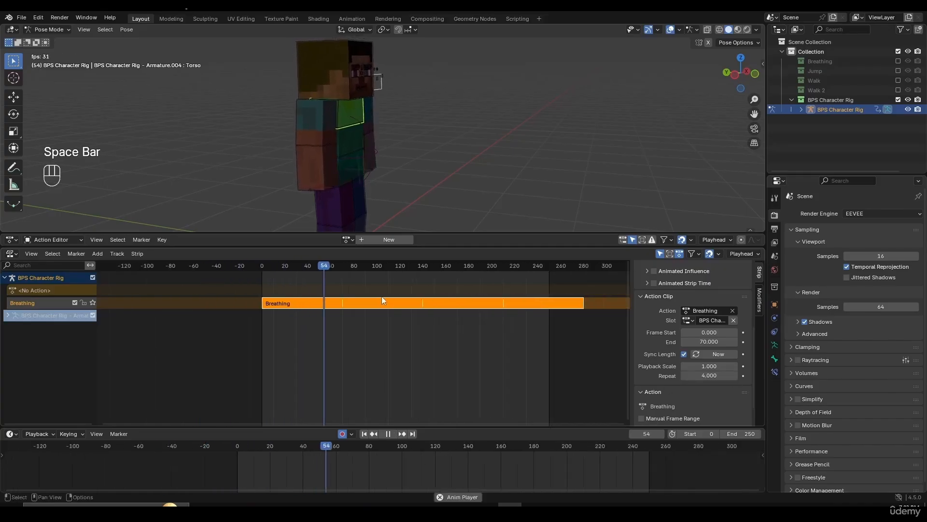
- Set the playback scale of the four-times repeated Breathing strip to 0.5 and play it back from frame 15
{"action": "mouse_move", "coordinate": [270, 265]}
{"action": "left_mouse_down"}
{"action": "mouse_move", "coordinate": [257, 263]}
{"action": "mouse_move", "coordinate": [476, 271]}
{"action": "mouse_move", "coordinate": [280, 273]}
{"action": "left_mouse_up"}
{"action": "left_click_drag", "start_coordinate": [709, 376], "coordinate": [709, 376]}
{"action": "left_click", "coordinate": [712, 363]}
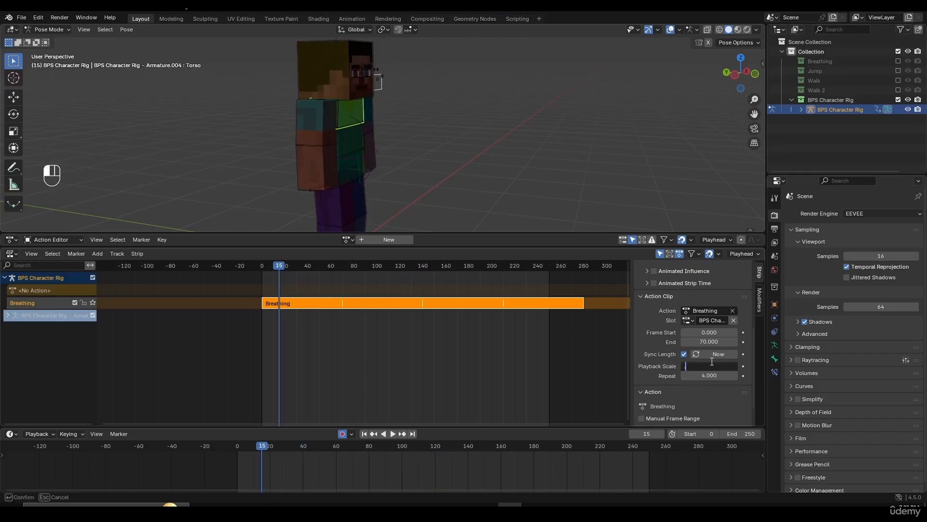
{"action": "type", "text": "0.5"}
{"action": "key", "text": "Return"}
{"action": "key", "text": "space"}
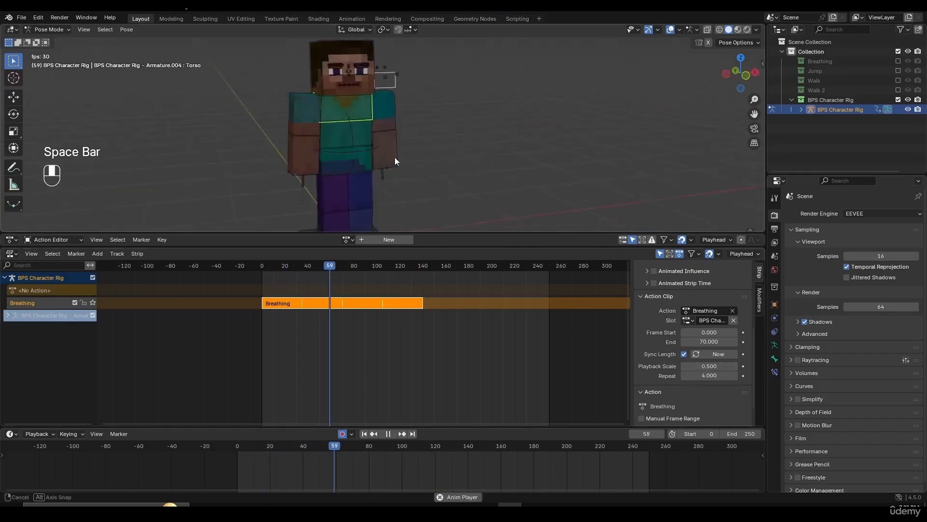
{"action": "middle_click_drag", "start_coordinate": [396, 158], "coordinate": [500, 150]}
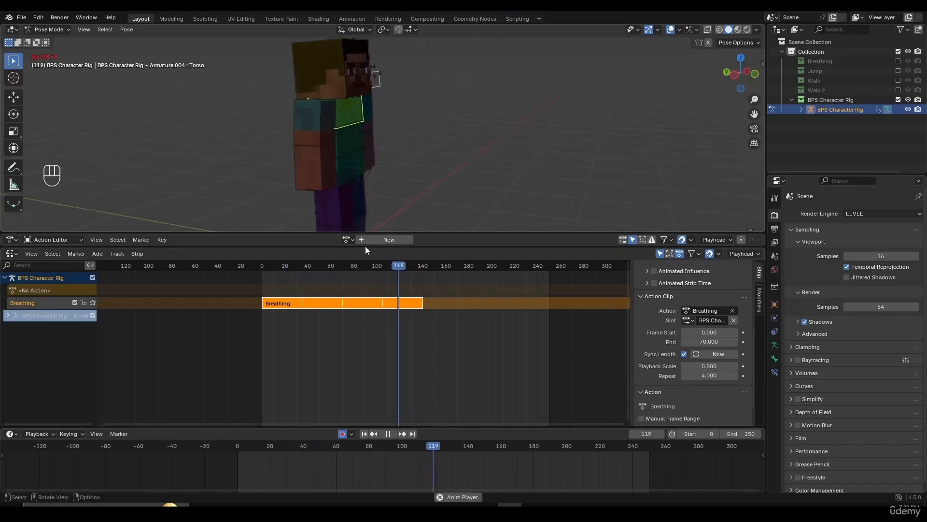